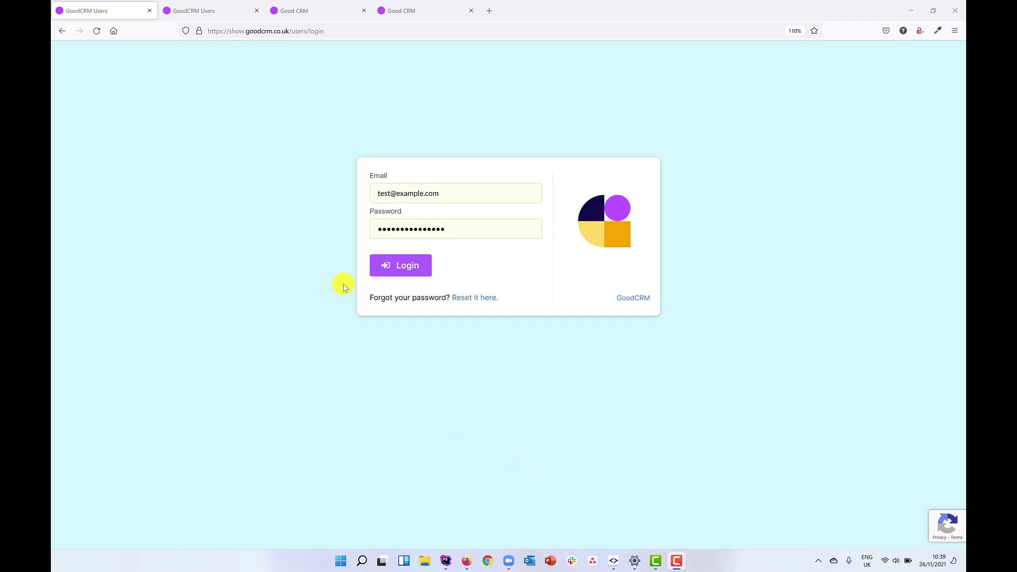
View the Ditchling Museum of Art + Craft login page, and log in to the demo CRM with the prefilled credentials.
left_click(186, 5)
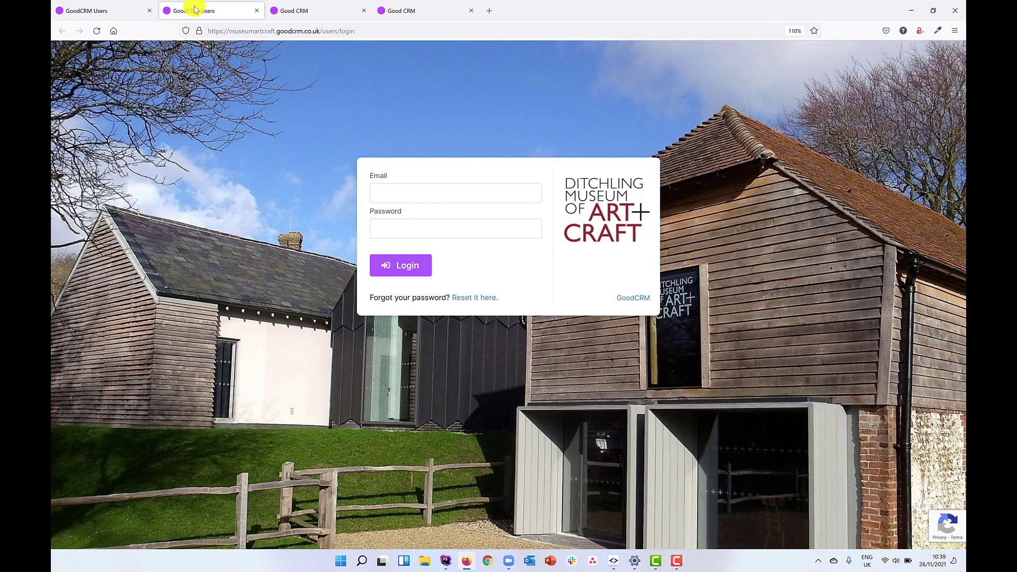
left_click(134, 15)
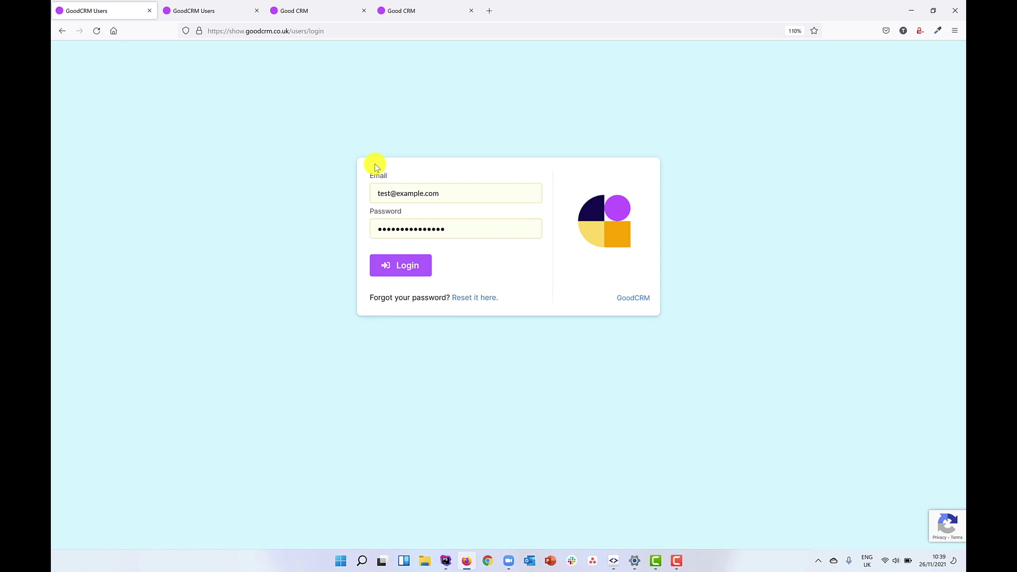
left_click(408, 269)
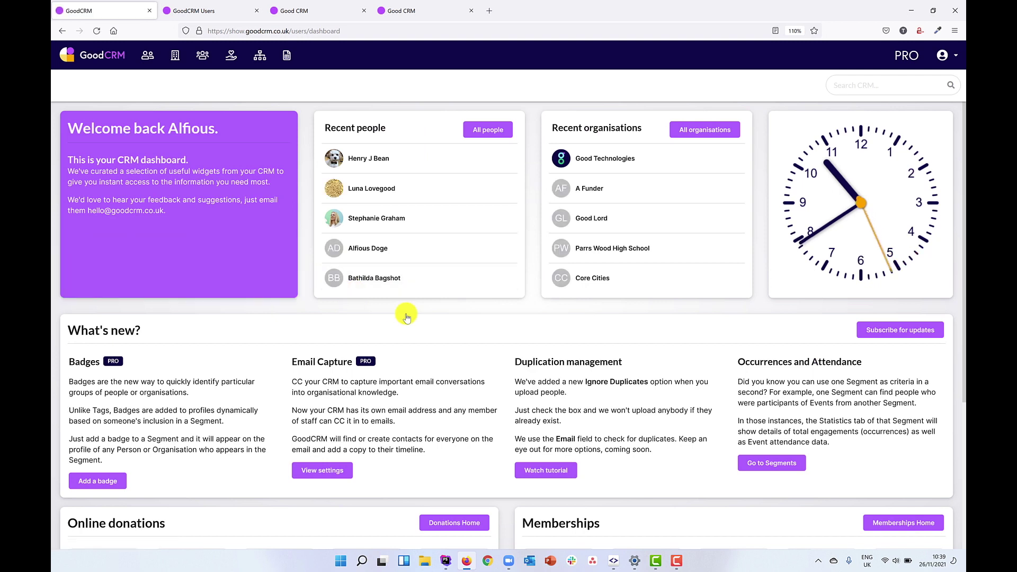
Open the profile of the Good Technologies mascot from the people list and examine its timeline of emails and donations.
left_click(144, 58)
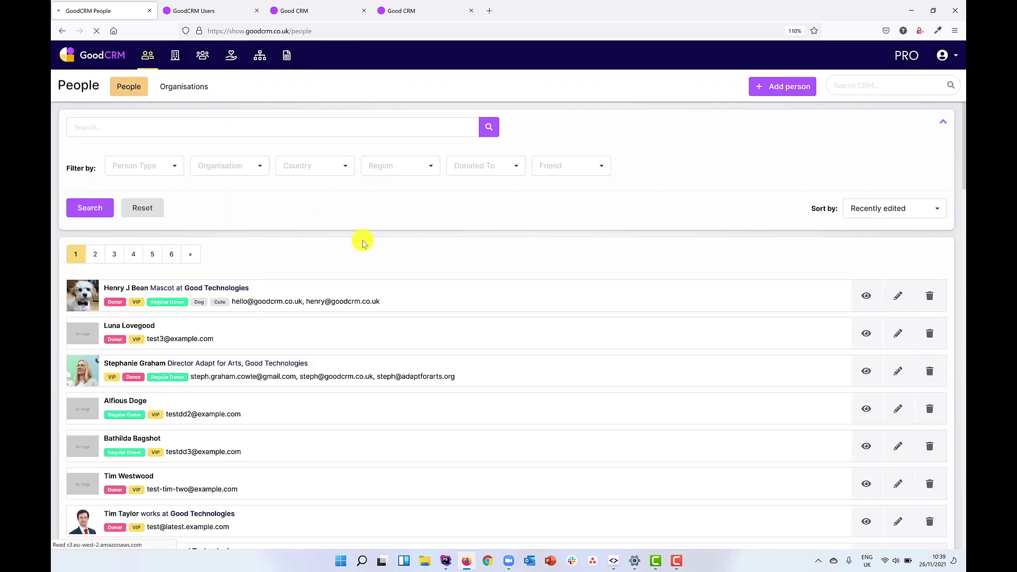
scroll(361, 238, "down", 1)
left_click(300, 269)
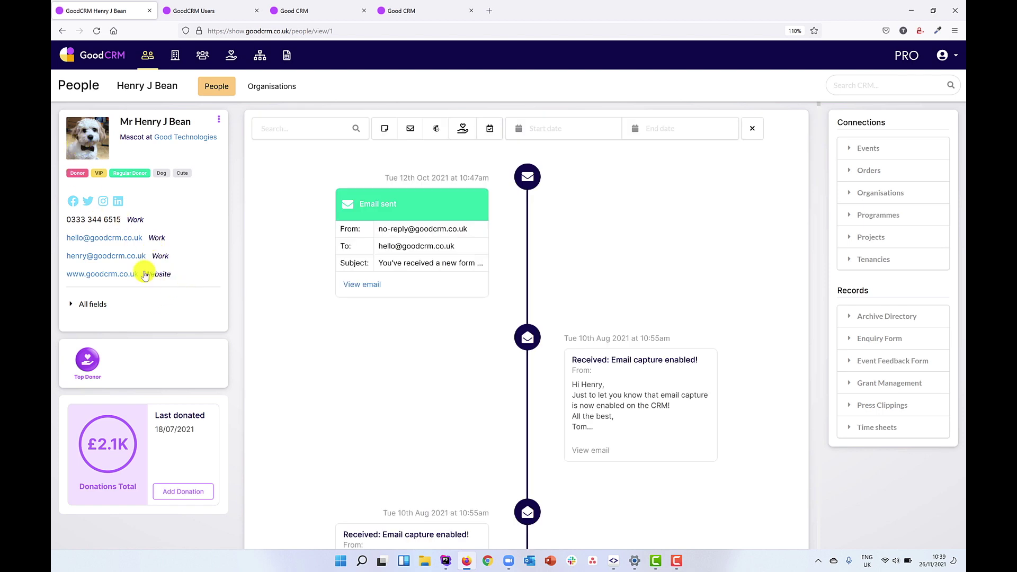
scroll(484, 266, "down", 1)
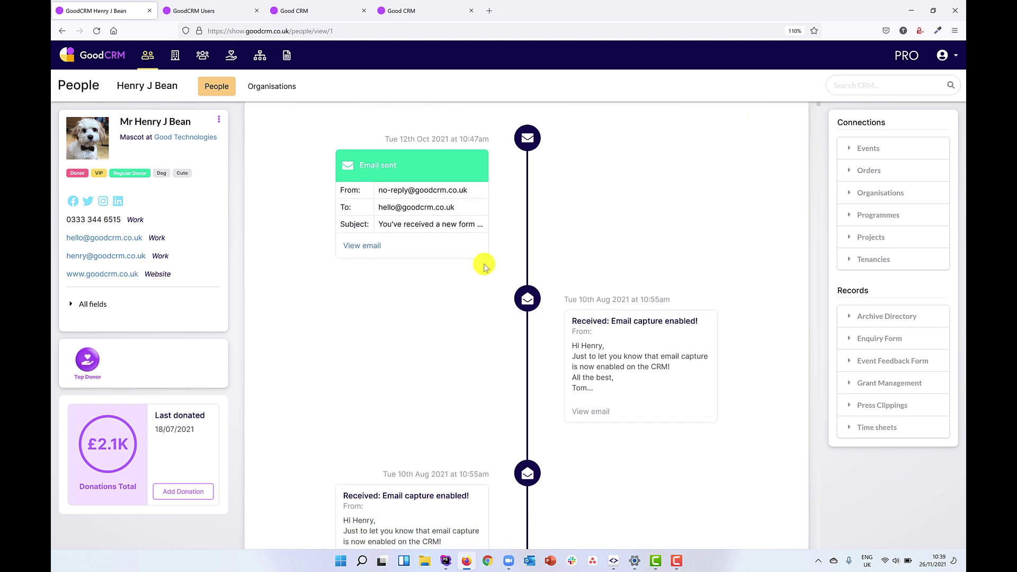
scroll(483, 266, "up", 1)
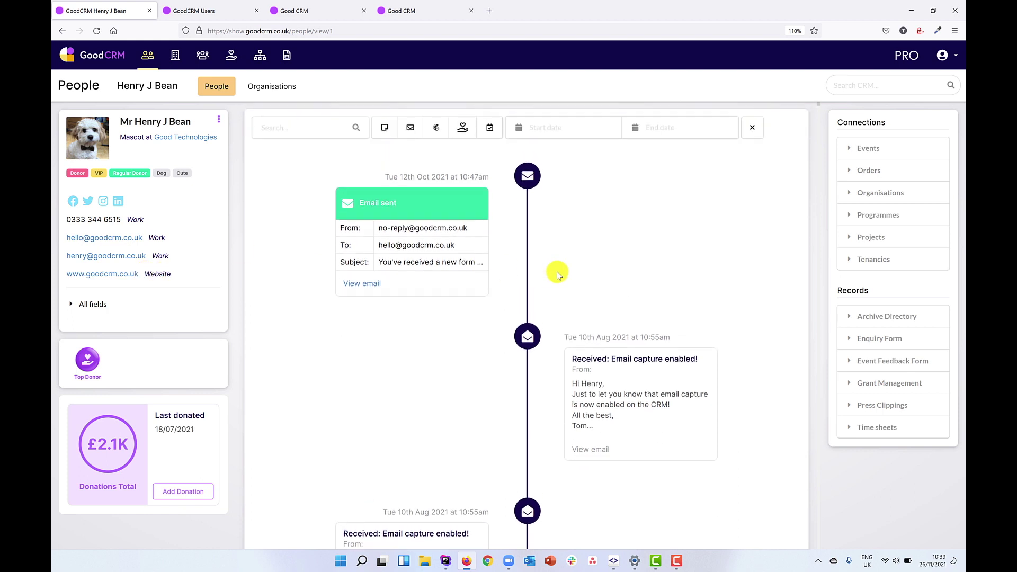
scroll(557, 273, "down", 10)
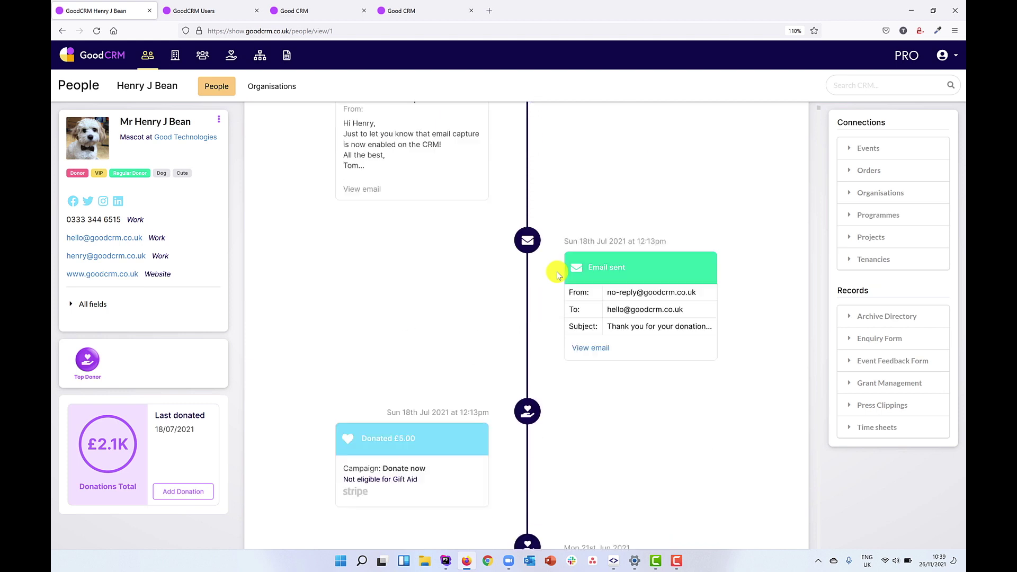
scroll(557, 271, "down", 12)
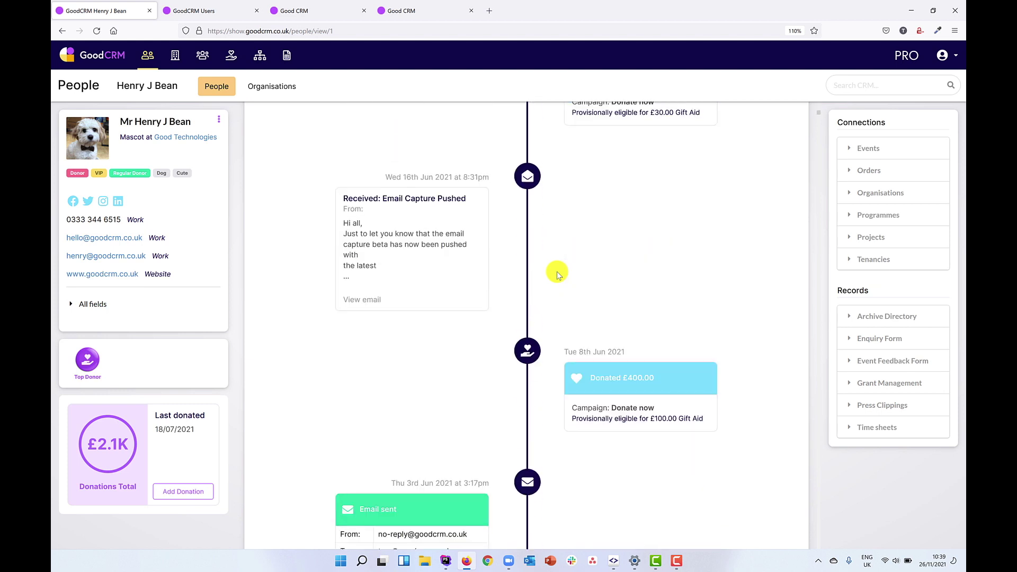
scroll(557, 274, "down", 1)
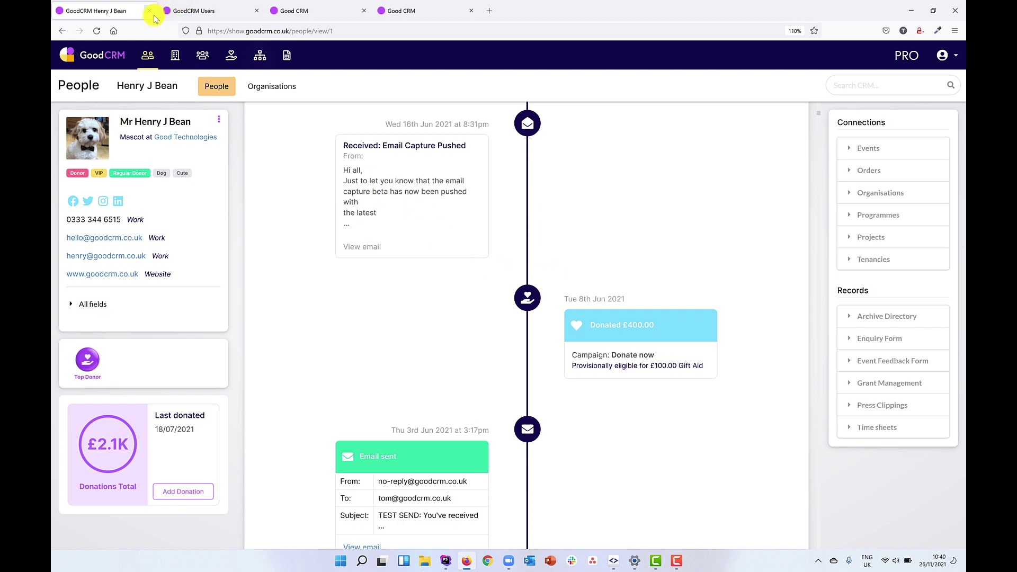
Look through the Organisations, Memberships, Donations, Events & Projects and Records sections of the demo CRM.
left_click(175, 53)
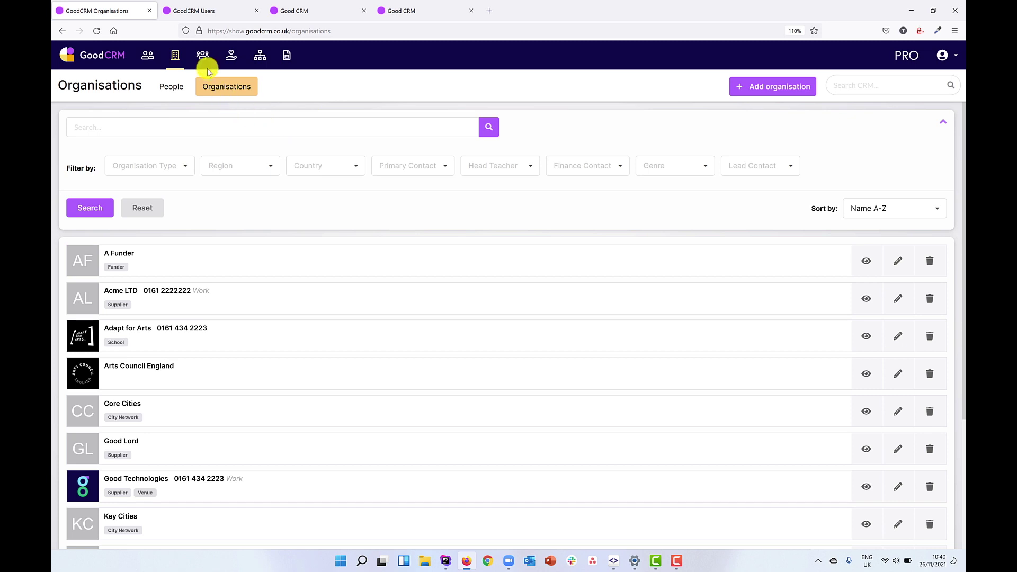
left_click(202, 58)
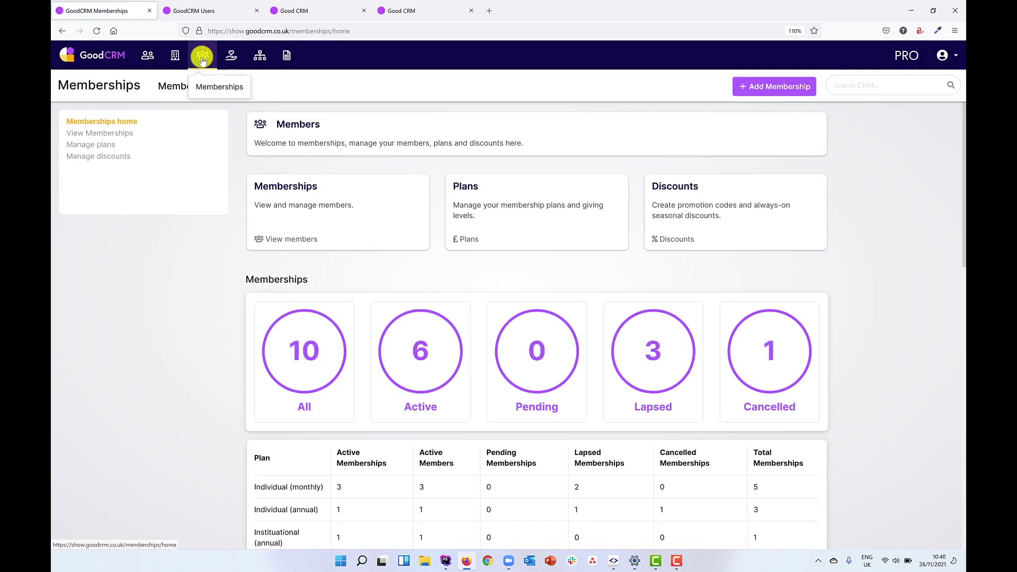
left_click(229, 59)
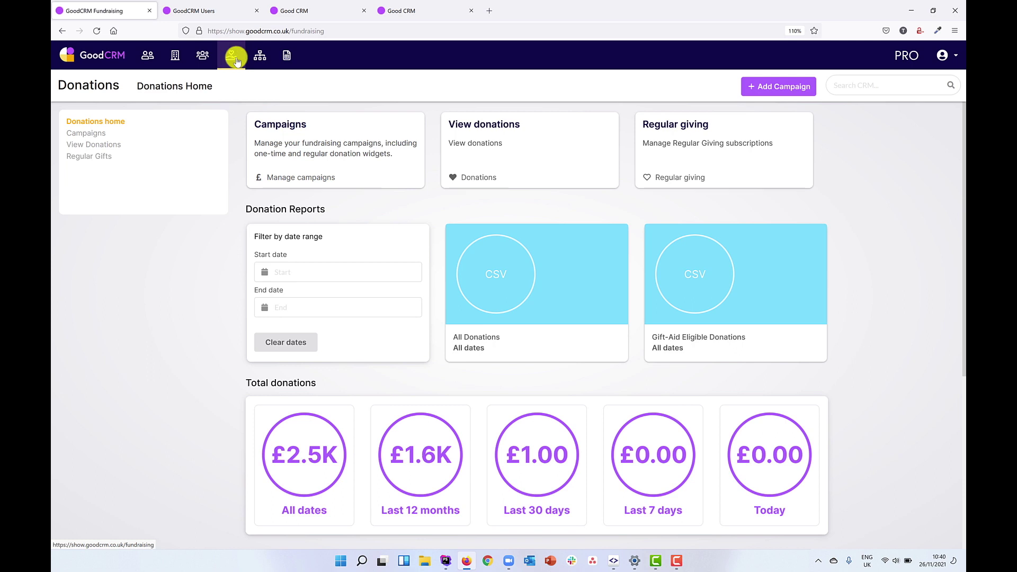
left_click(259, 59)
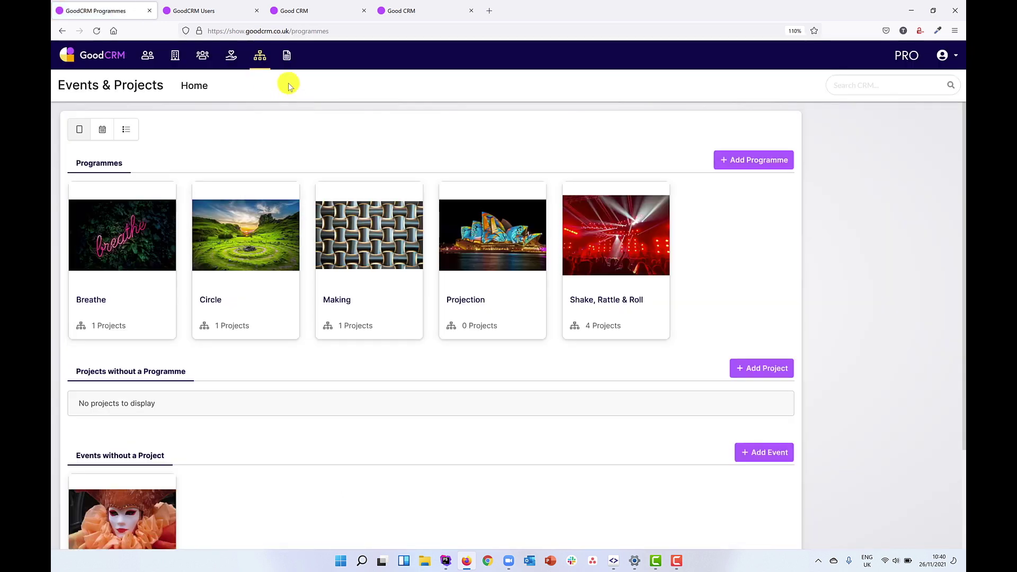
left_click(291, 60)
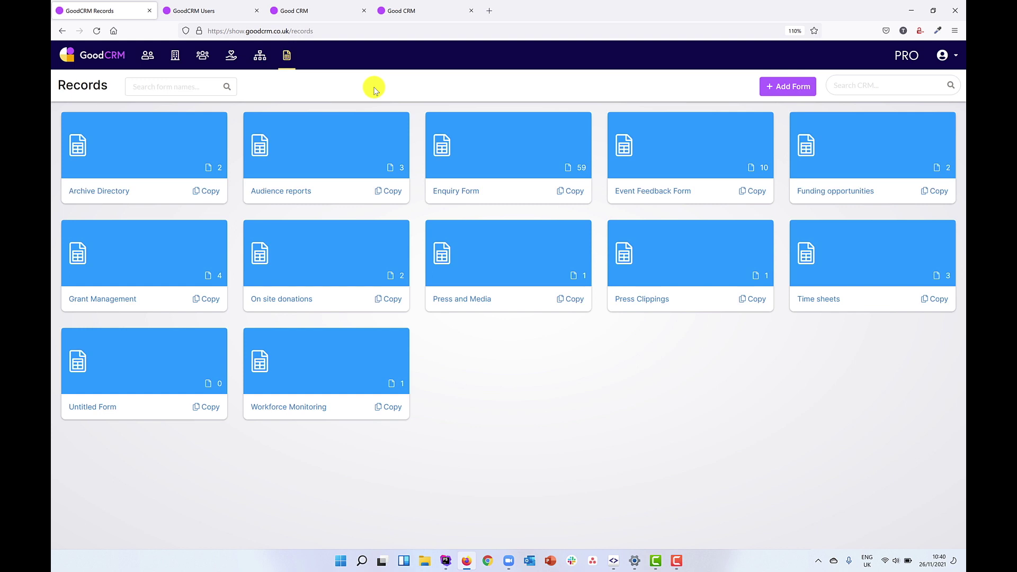
Close the demo CRM and museum login pages, and open the Digital Culture Network organisation's profile in the remaining CRM.
left_click(150, 11)
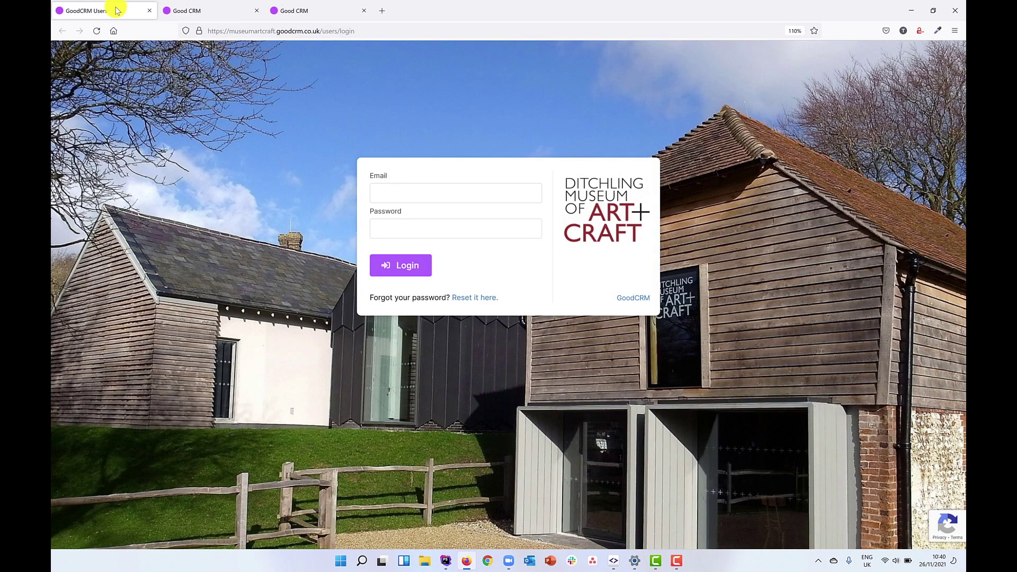
left_click(150, 11)
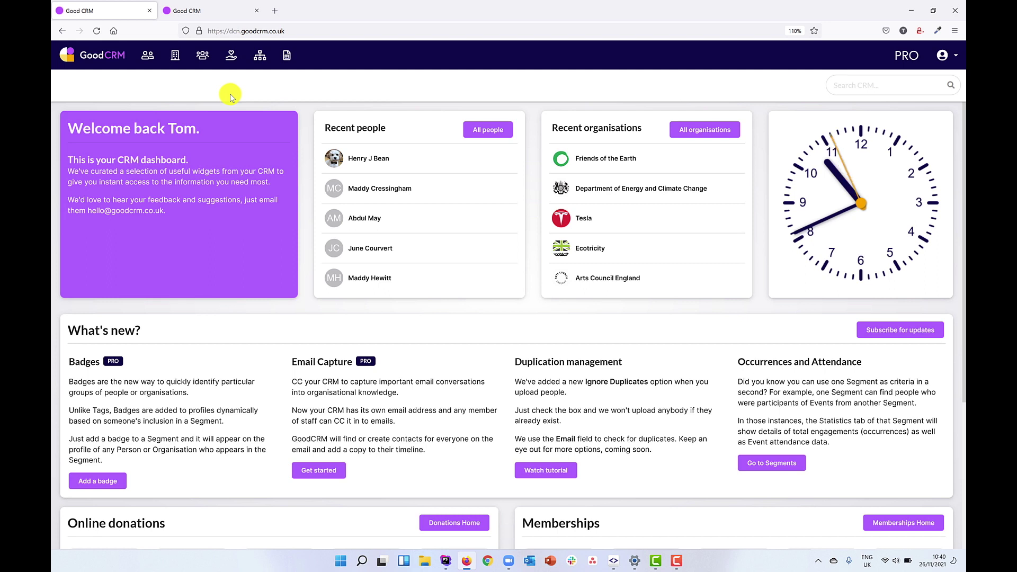
left_click(176, 56)
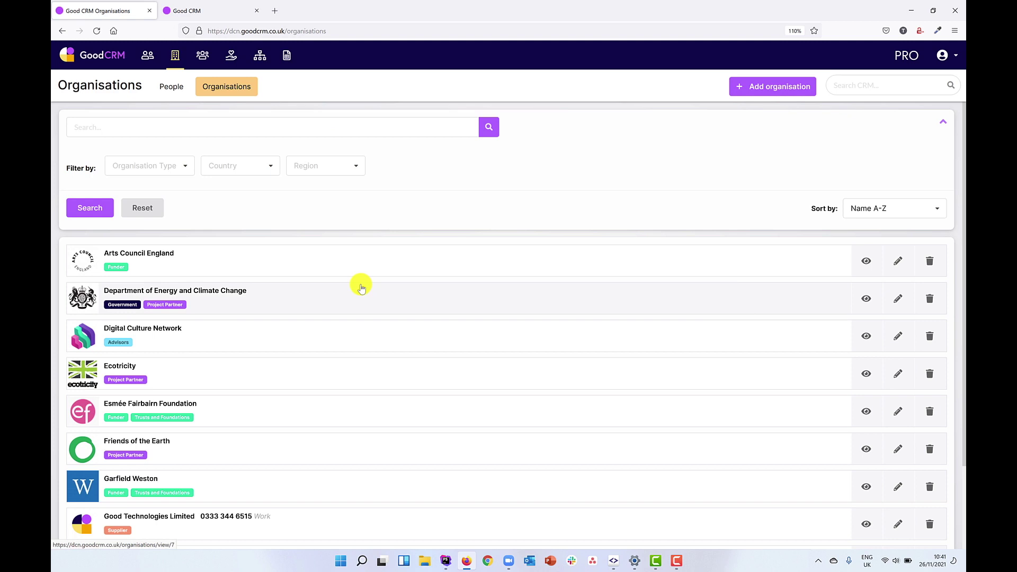
scroll(359, 284, "down", 2)
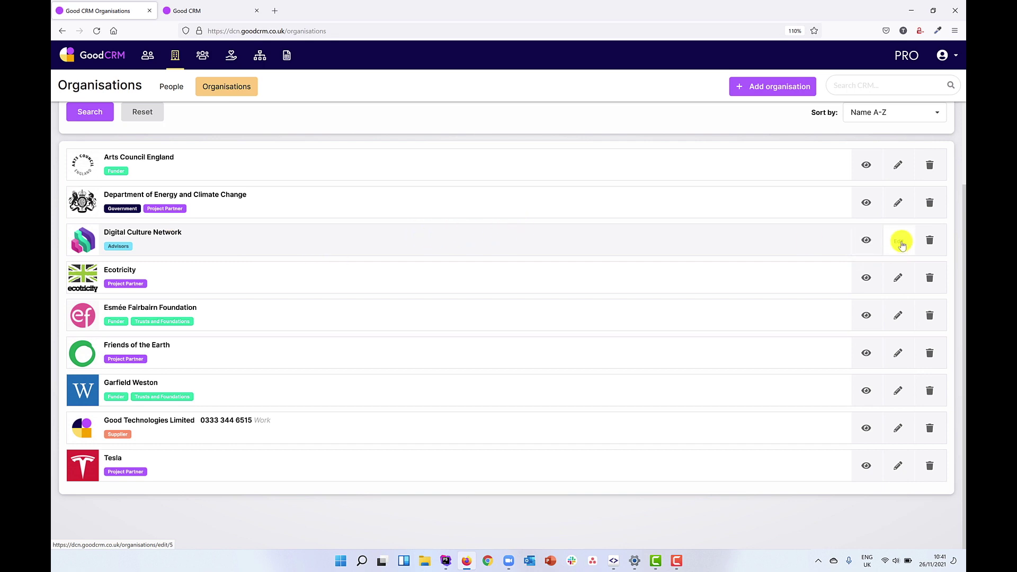
left_click(803, 243)
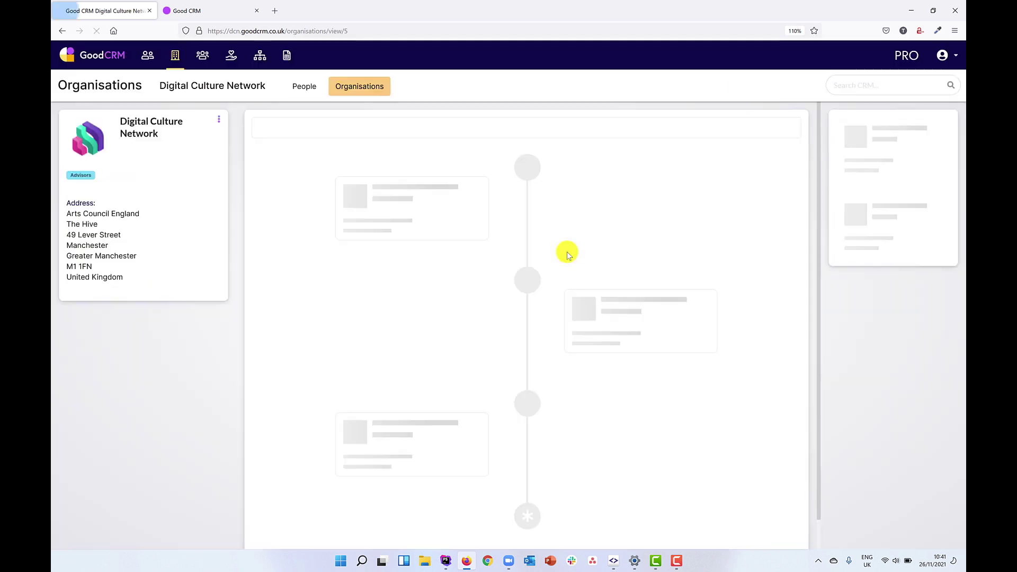
Add Project Partner to the Digital Culture Network's organisation types and save the organisation.
left_click(220, 120)
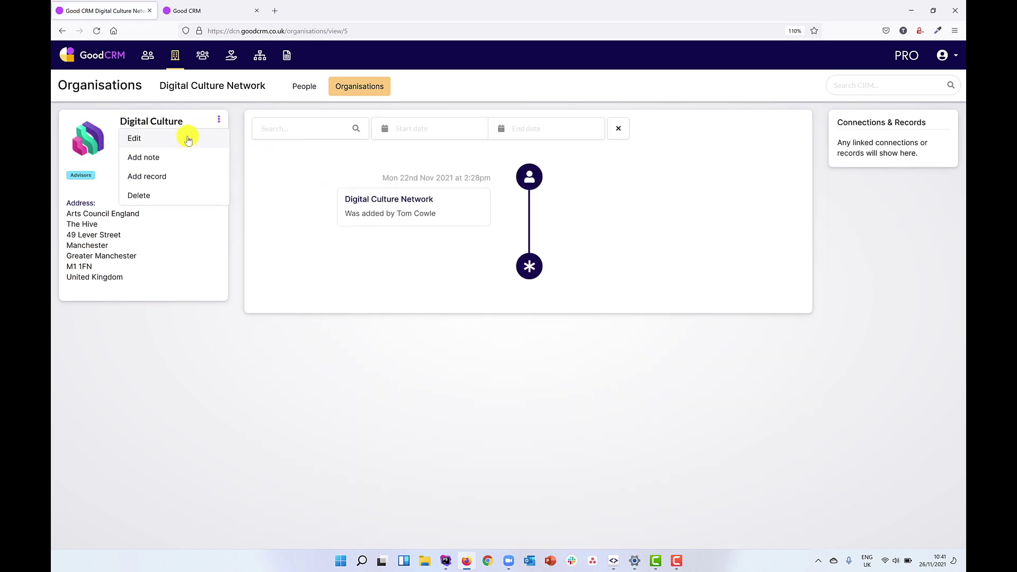
left_click(186, 138)
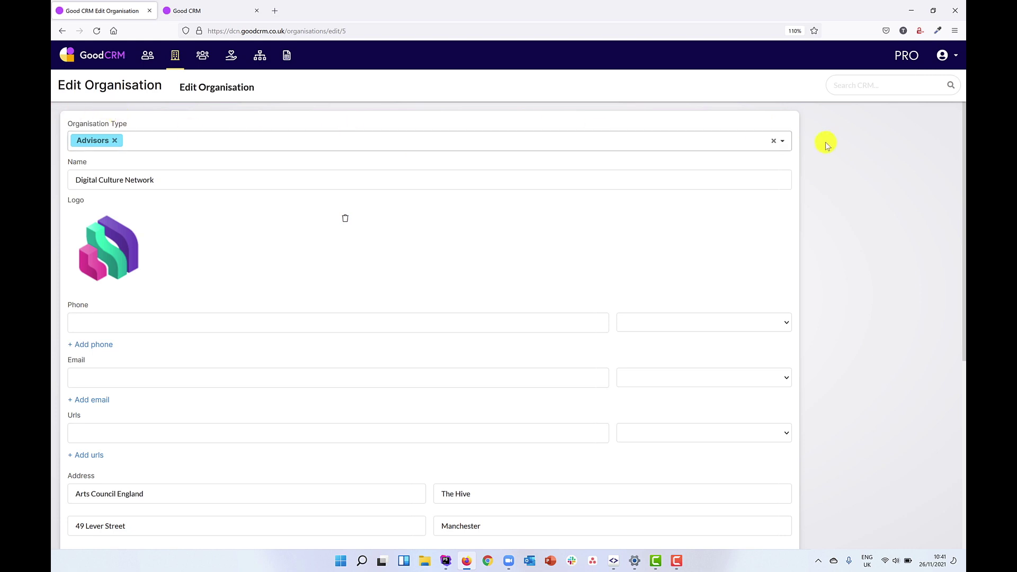
left_click(783, 142)
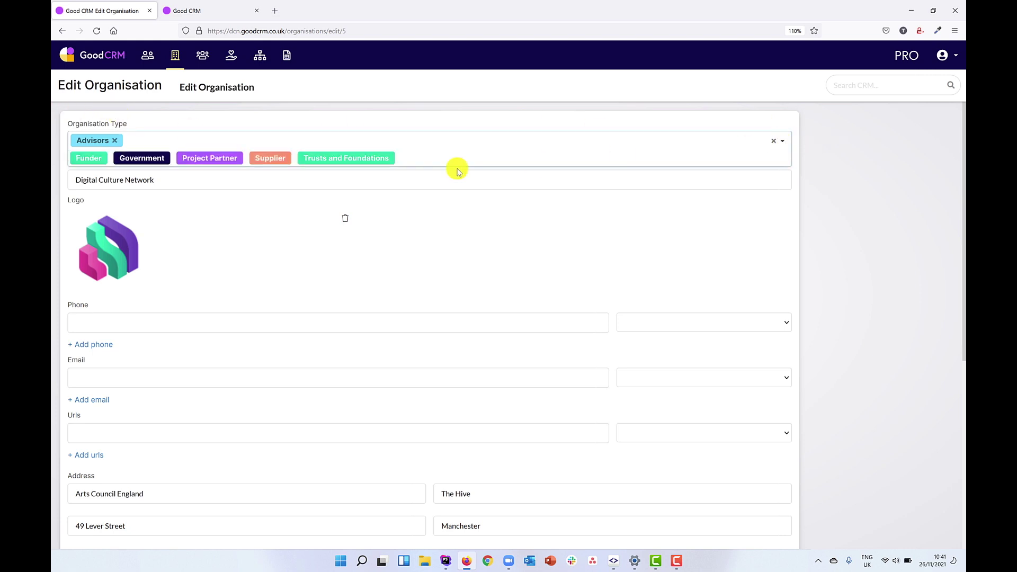
left_click(200, 165)
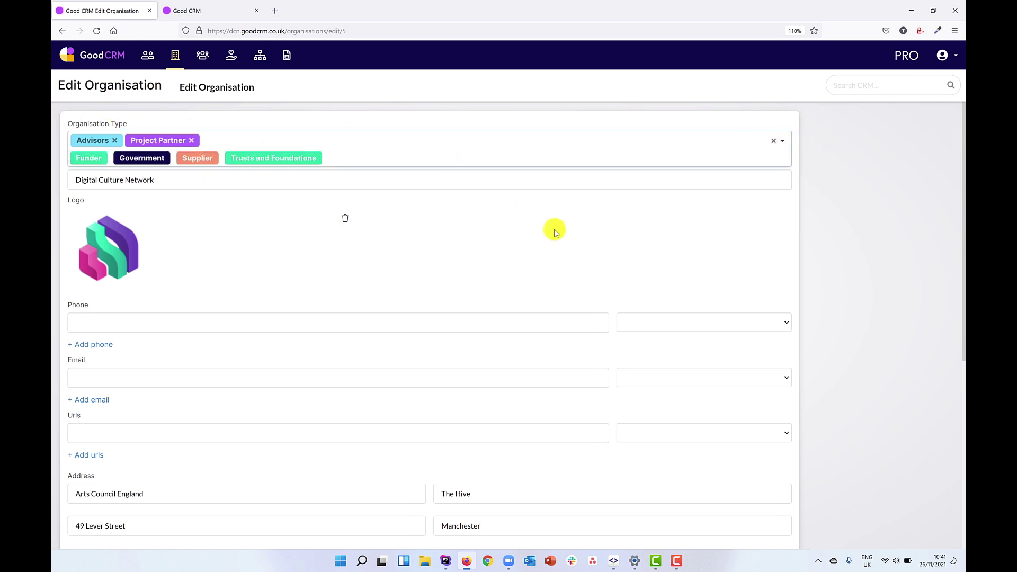
left_click(854, 251)
scroll(709, 259, "down", 3)
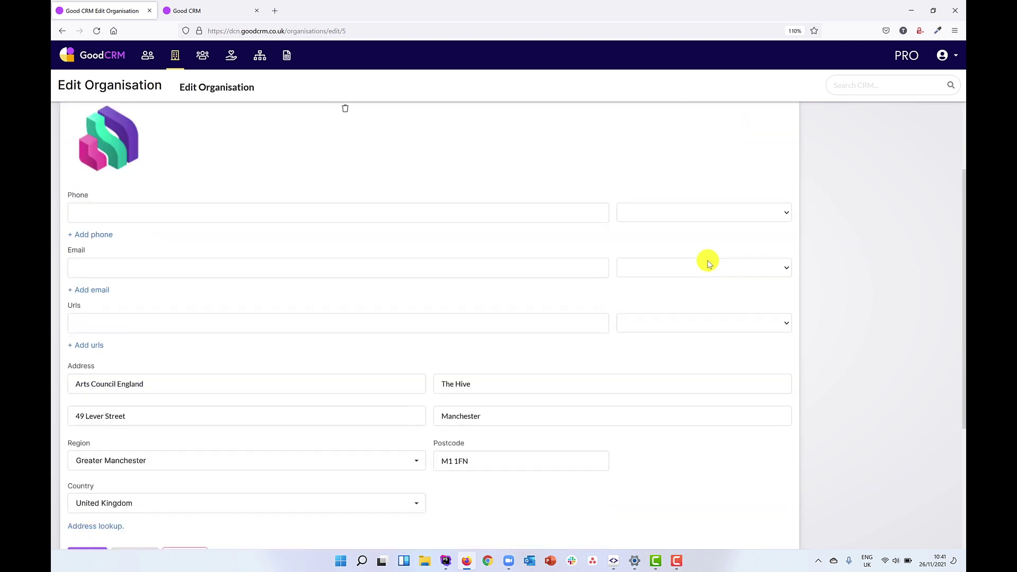
scroll(709, 263, "down", 2)
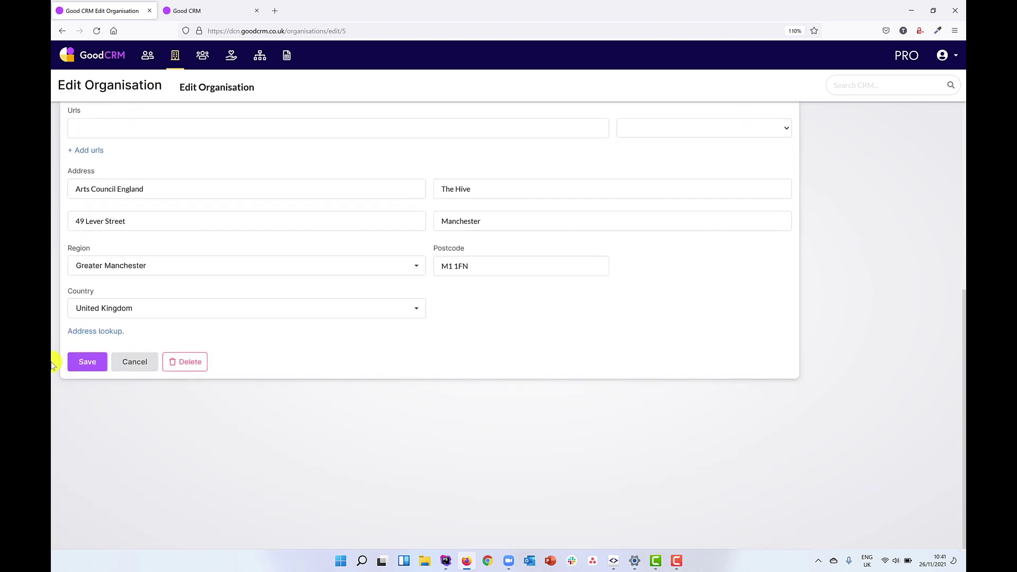
left_click(84, 361)
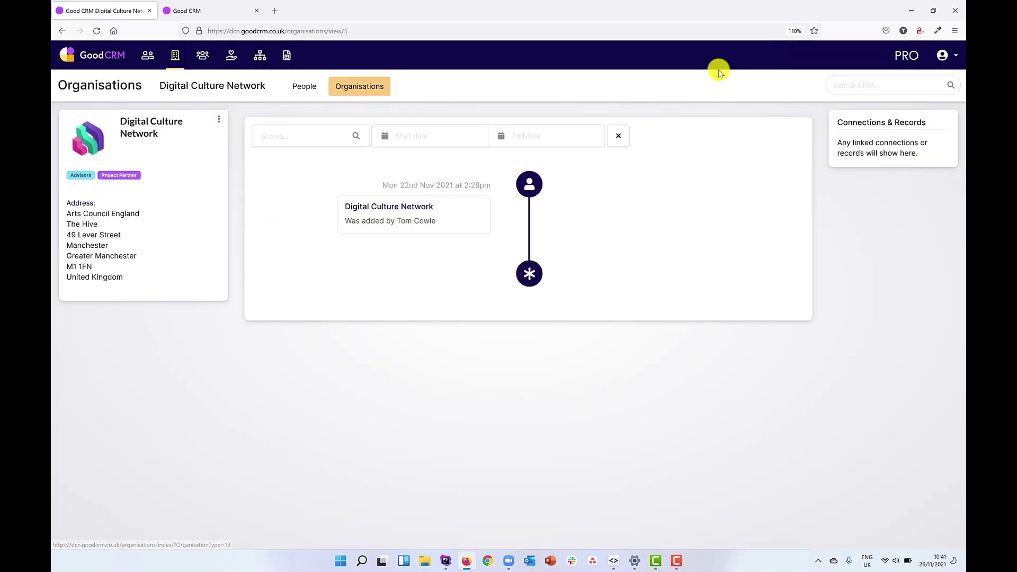
Add a new segment in the Segments tool of Tools & Settings.
left_click(945, 53)
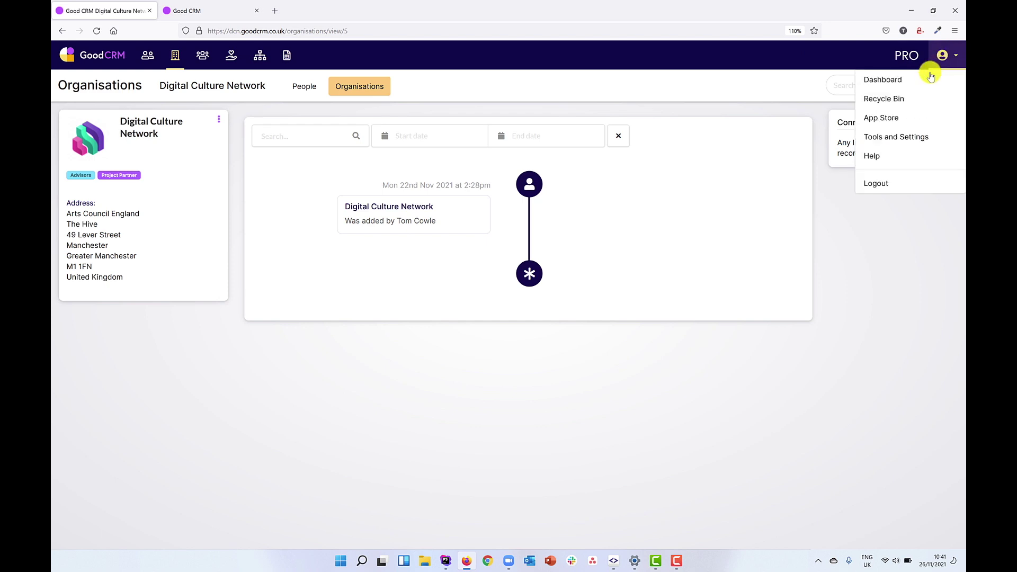
left_click(886, 139)
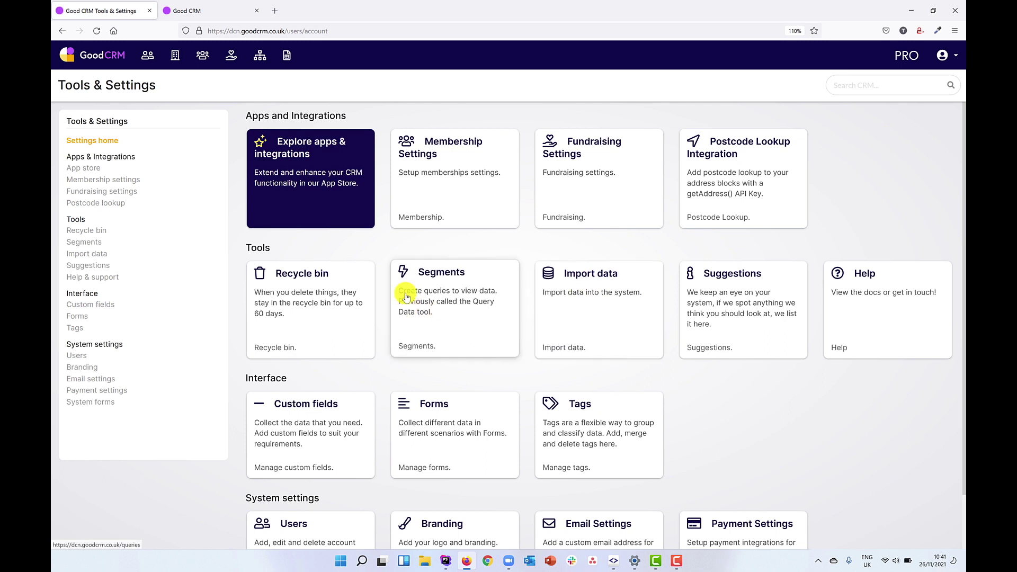
left_click(454, 308)
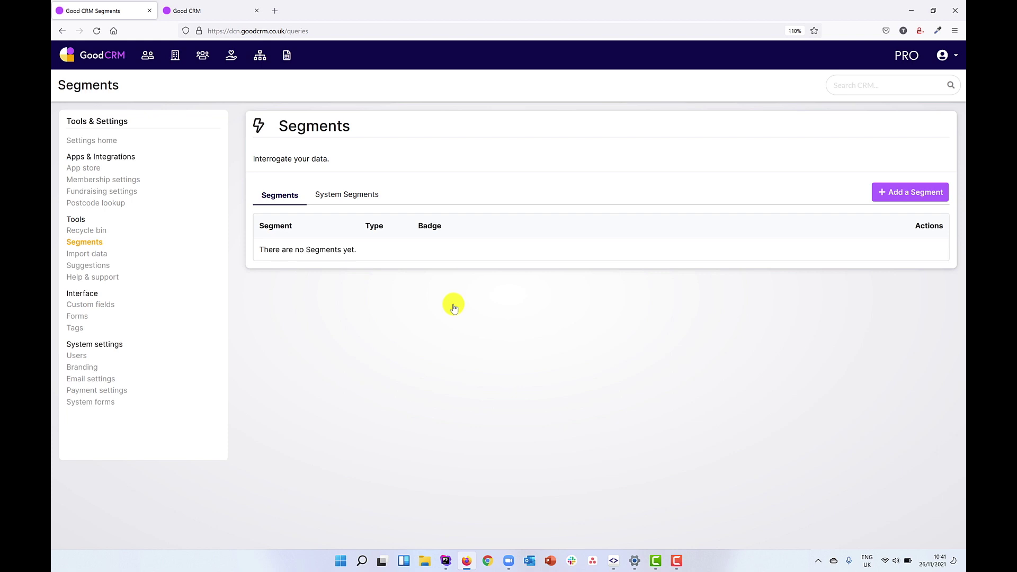
left_click(903, 196)
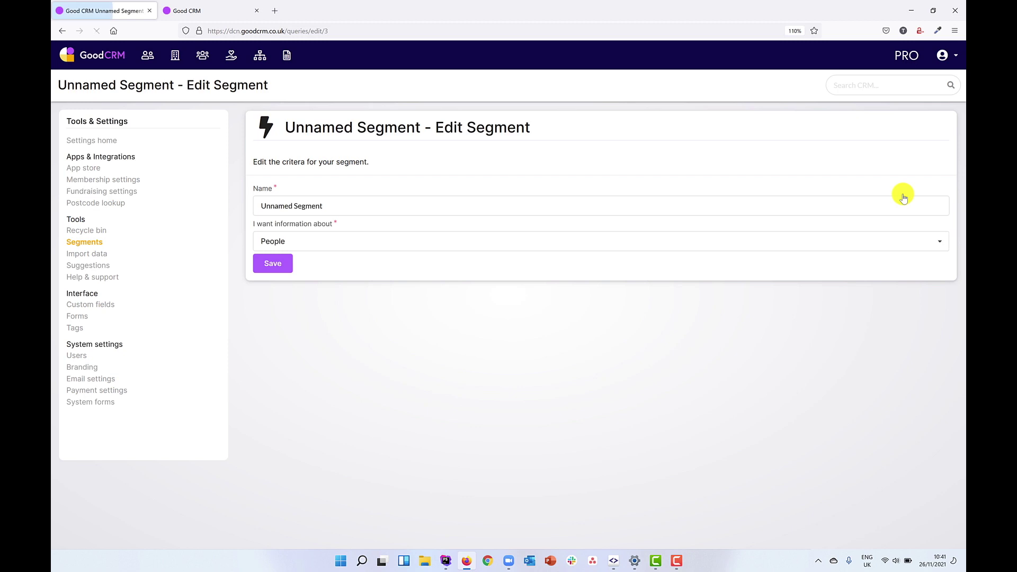
Name the segment Project Partners, set it to return information about Organisations, and save it.
left_click_drag(331, 202, 195, 196)
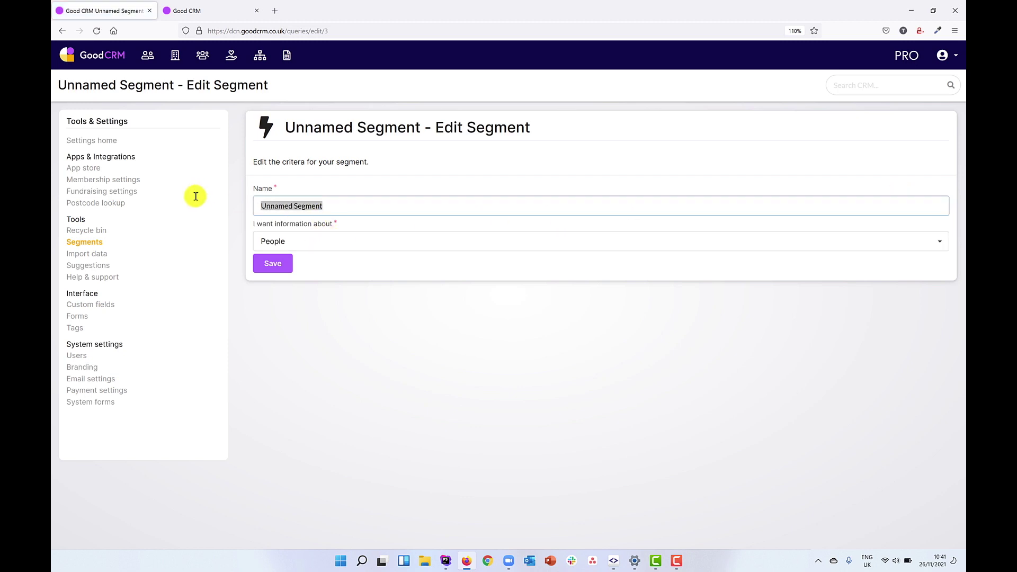
type("Project")
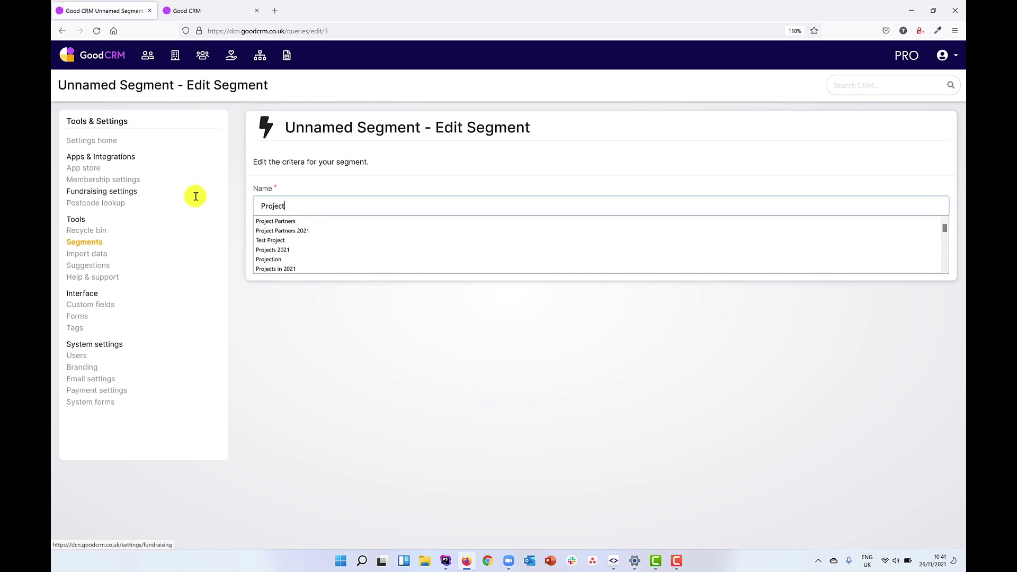
type(" Partners")
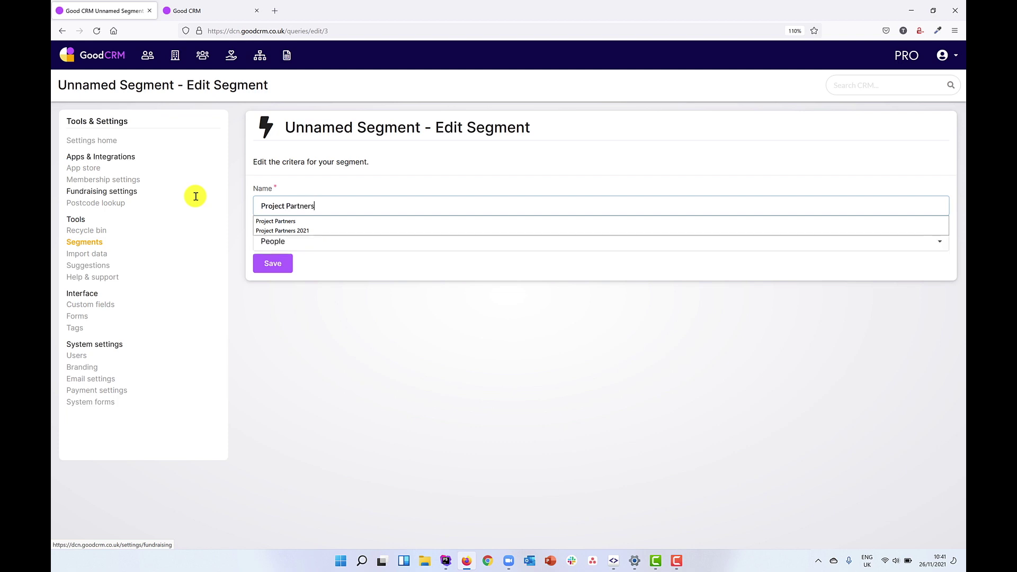
key("Tab")
left_click(290, 247)
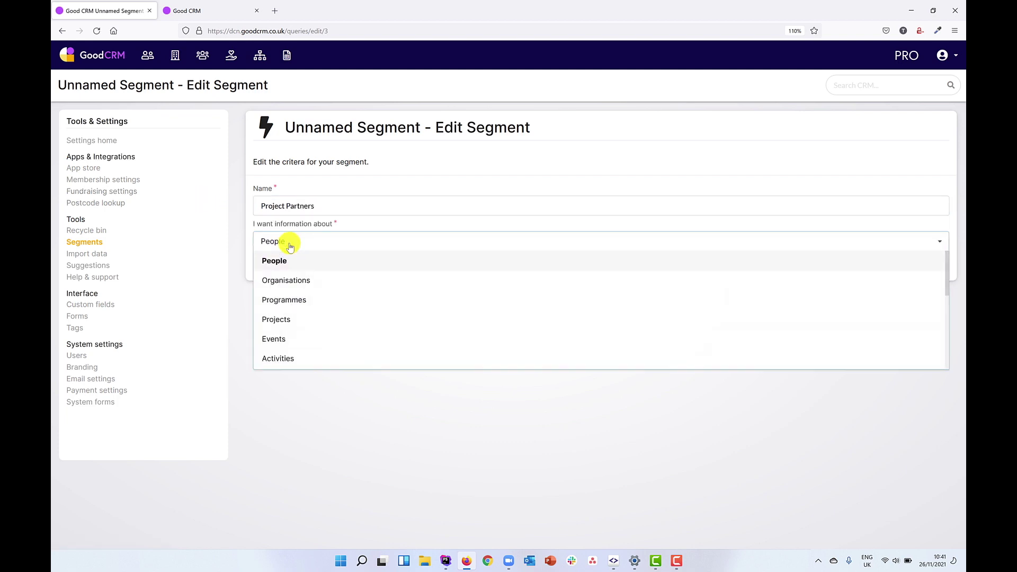
left_click(307, 280)
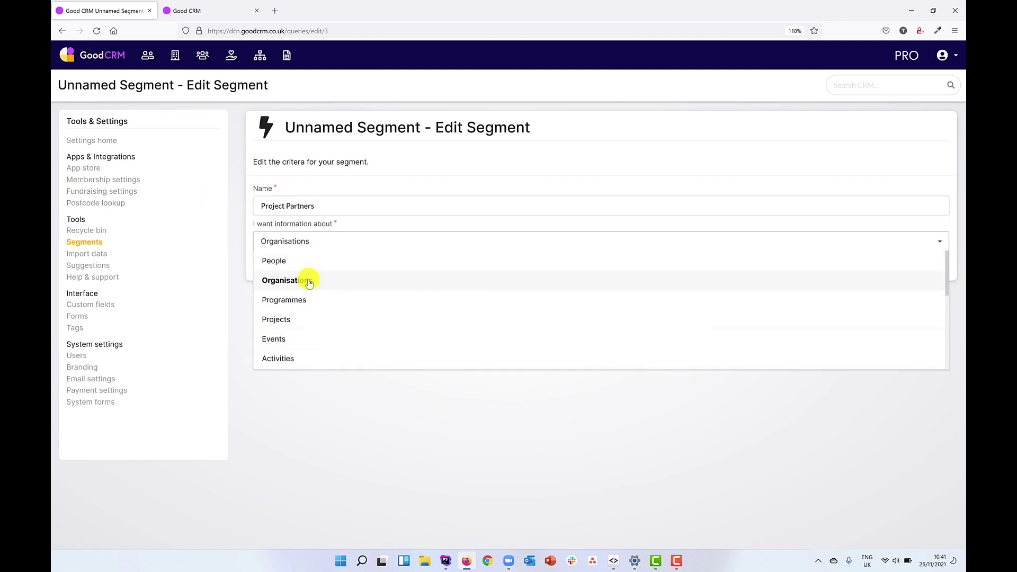
left_click(276, 262)
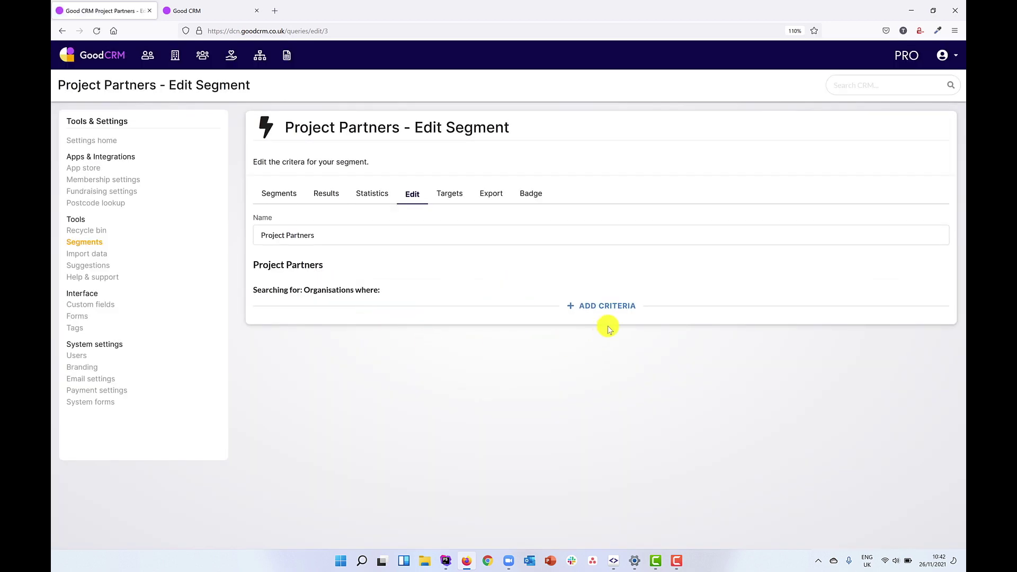
Add the criterion Organisation Type Has any of Project Partner to the segment and show its results.
left_click(604, 308)
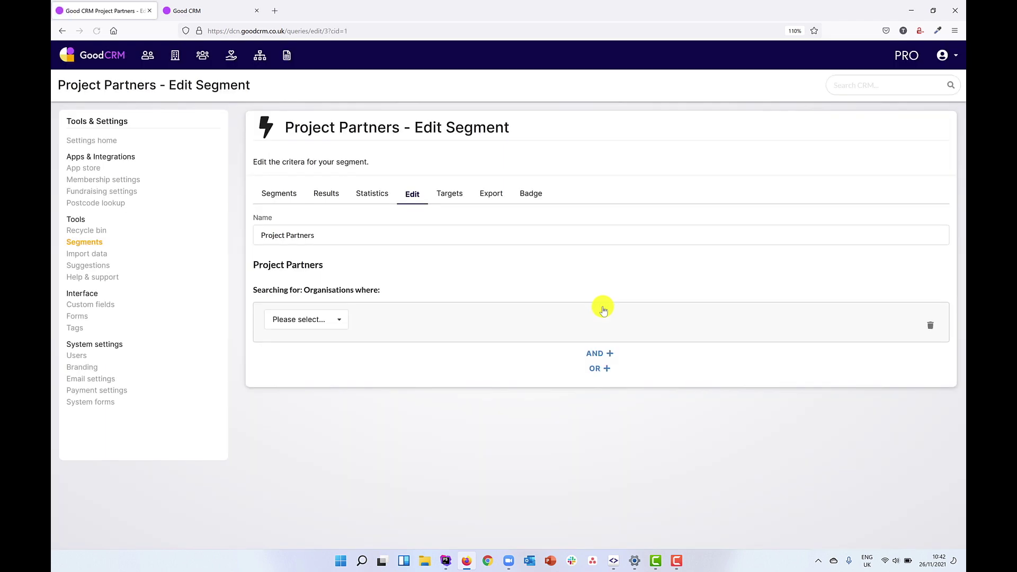
left_click(341, 324)
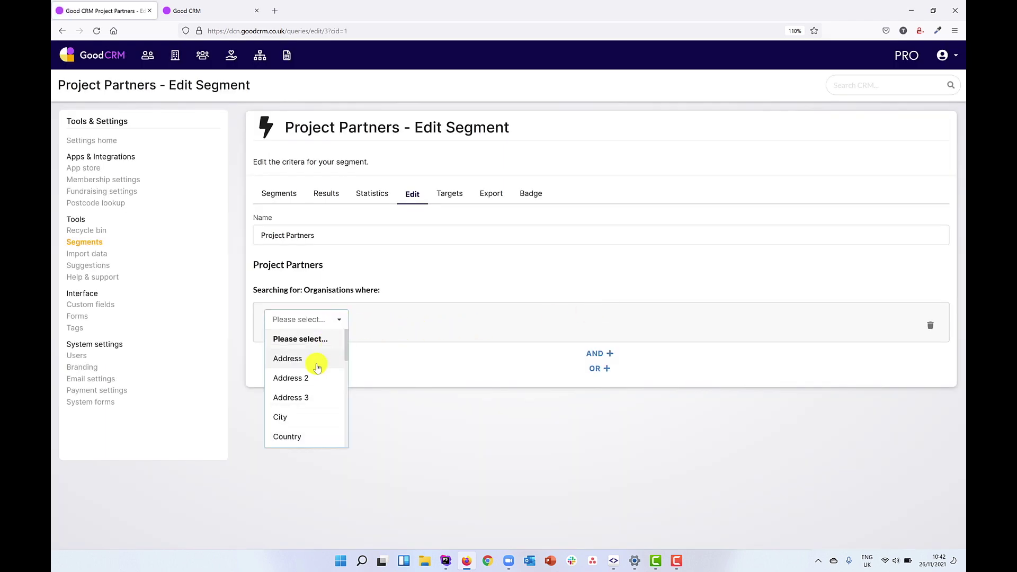
scroll(317, 367, "down", 1)
scroll(317, 367, "down", 3)
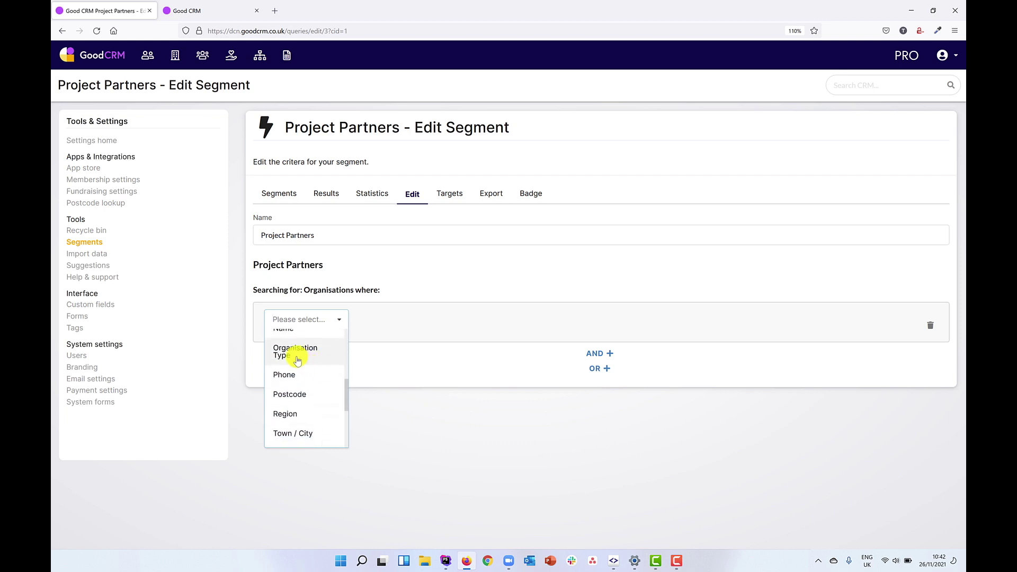
left_click(302, 359)
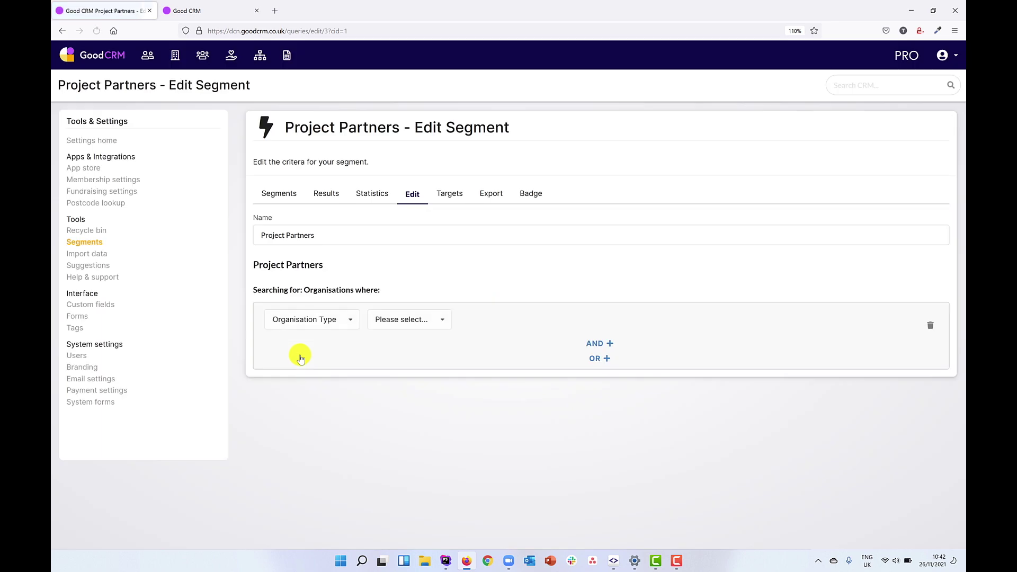
left_click(444, 320)
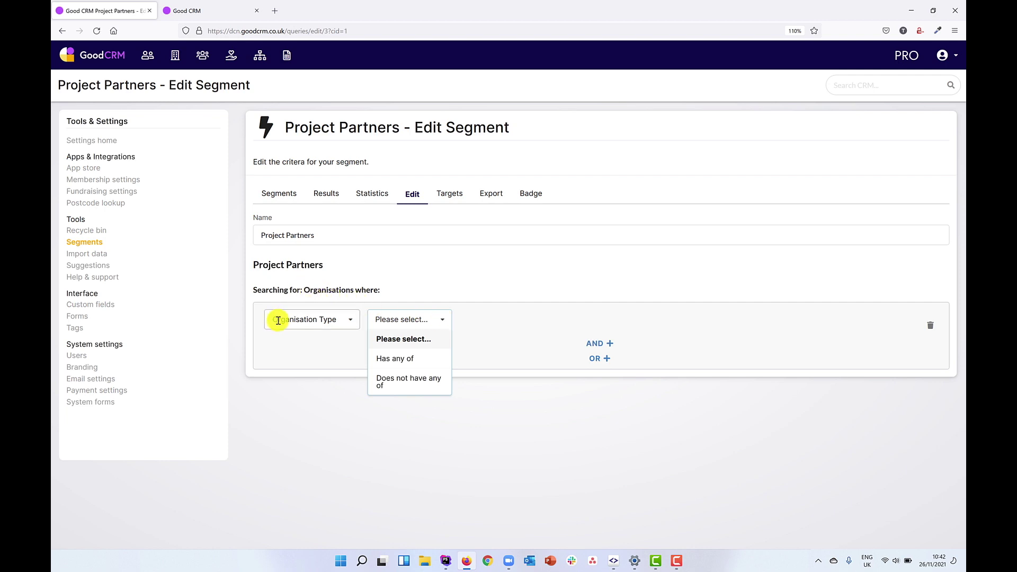
left_click(406, 361)
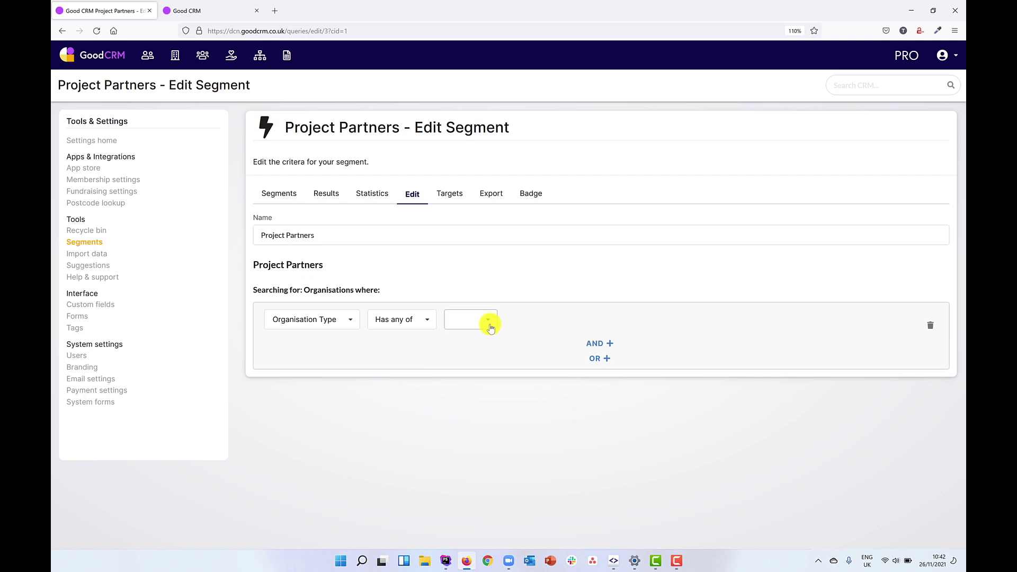
left_click(490, 325)
scroll(487, 398, "down", 1)
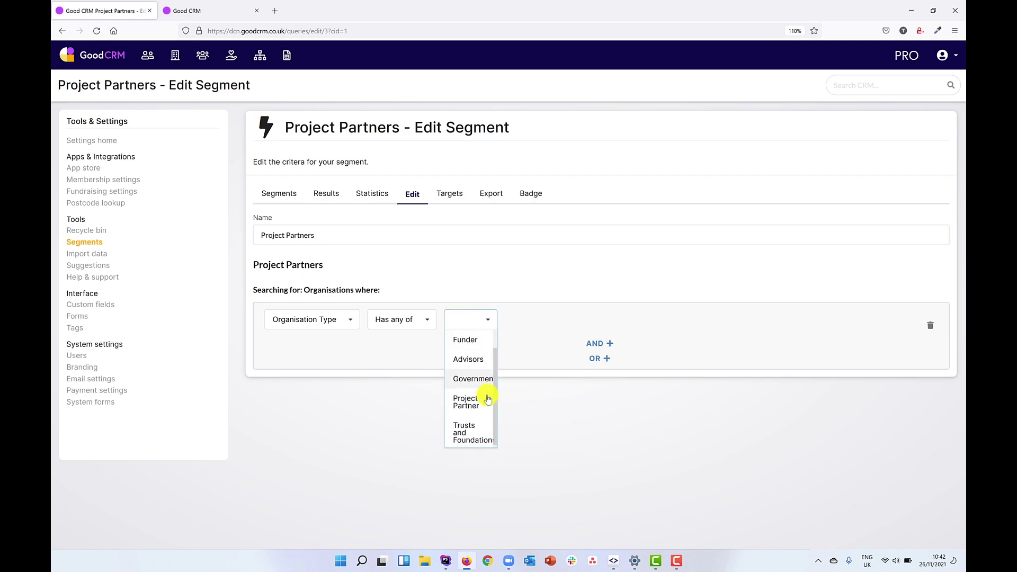
left_click(470, 401)
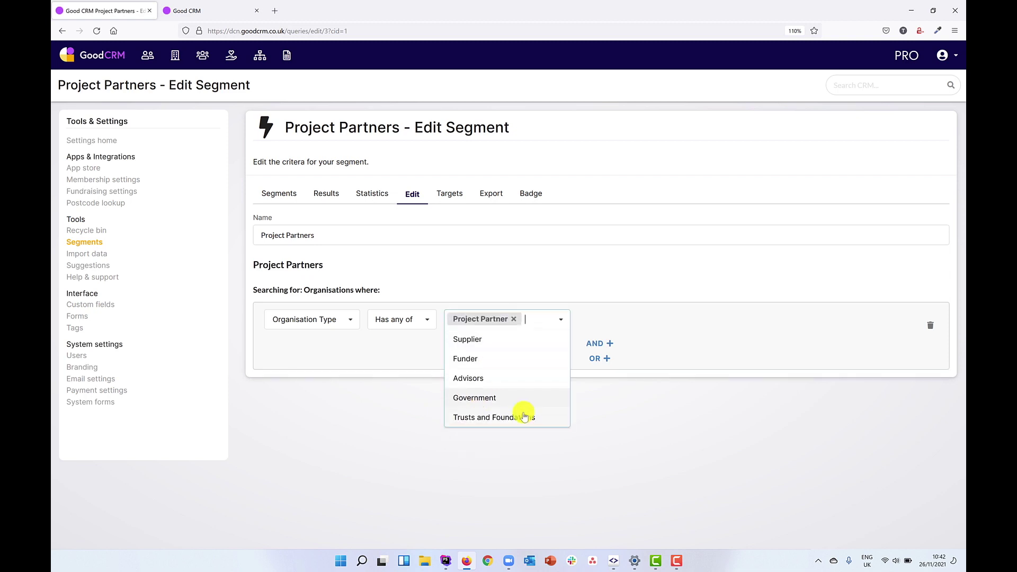
left_click(600, 450)
left_click(332, 196)
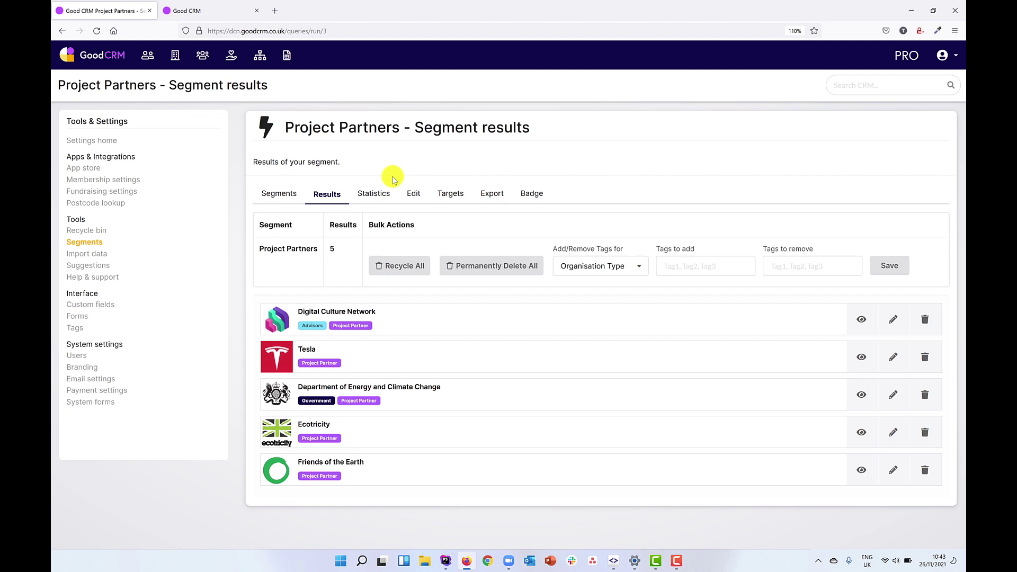
Open Earth Project 2021 from the Earth Projects programme and view its editable details.
left_click(260, 56)
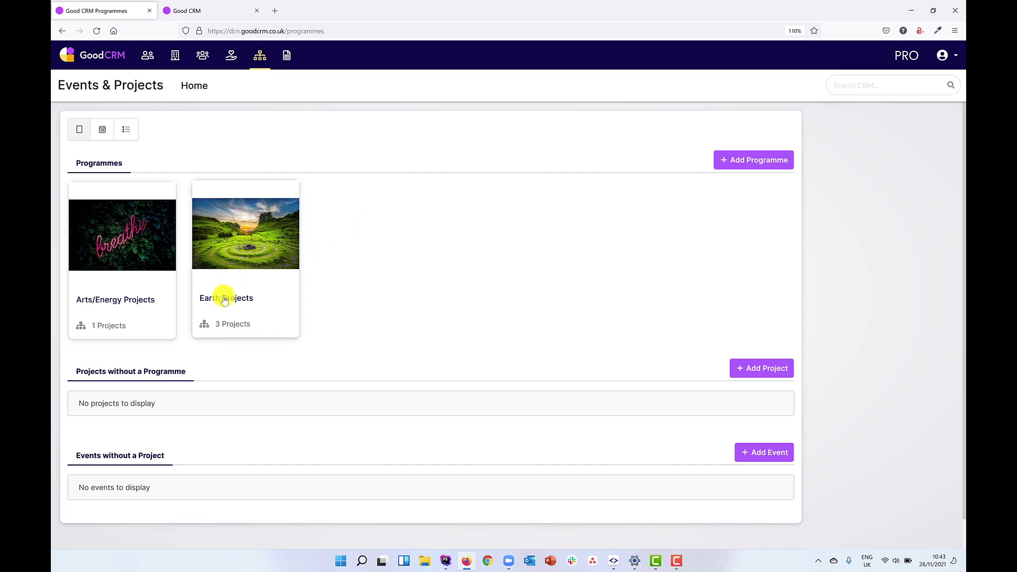
left_click(242, 295)
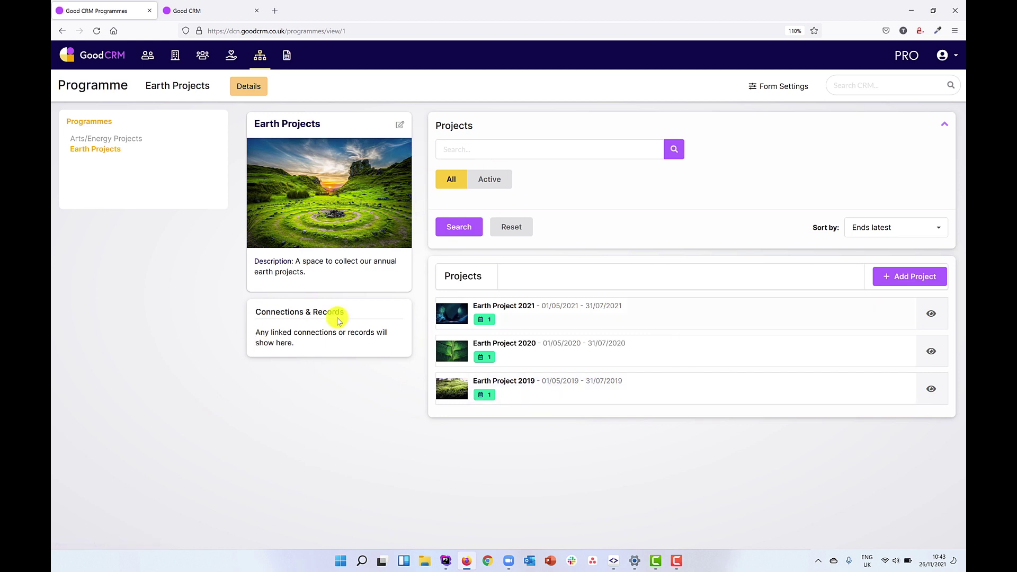
left_click(557, 315)
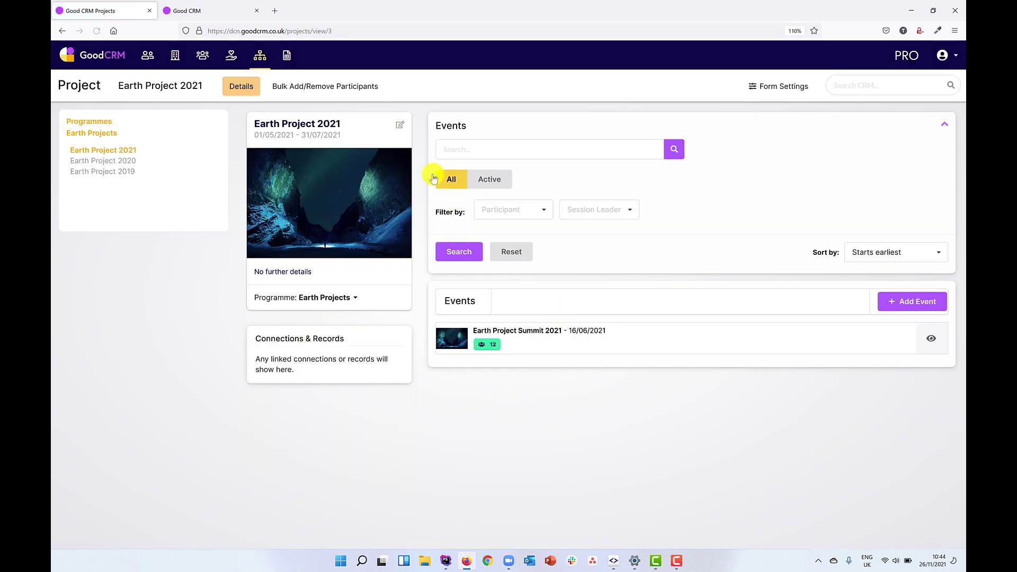
left_click(399, 127)
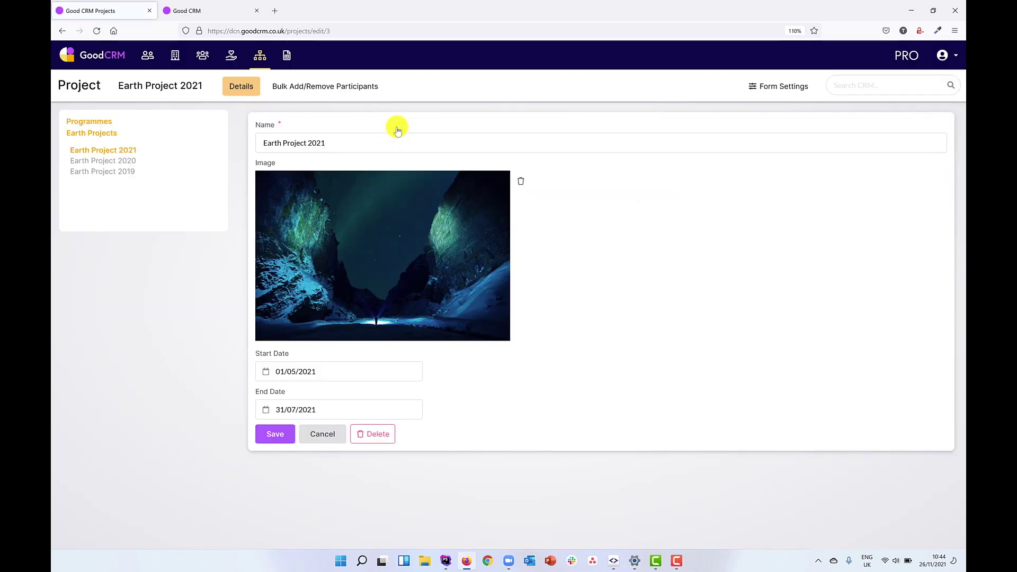
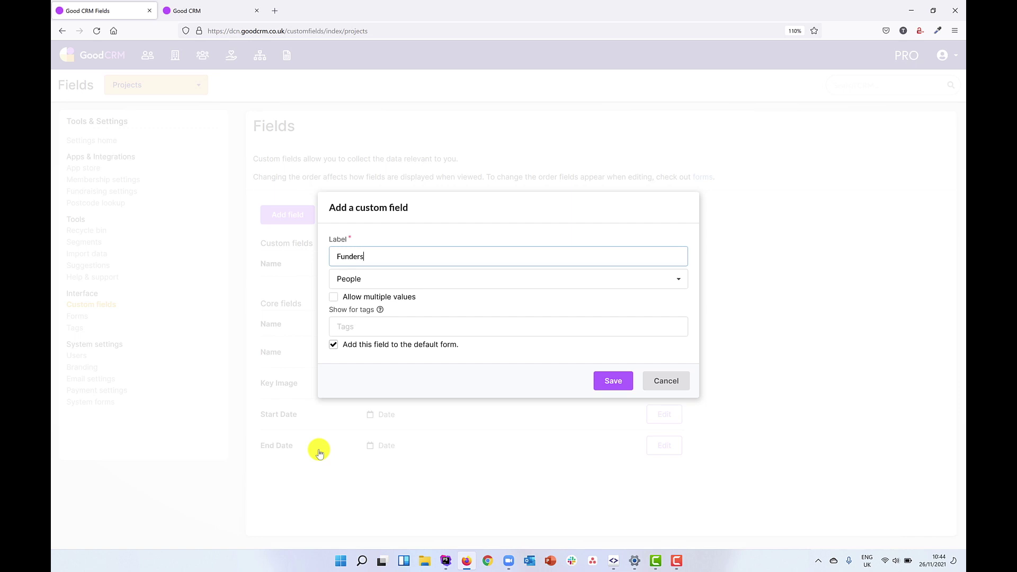
Link the new Funders custom field to Organisations, allow multiple values, and save the field.
left_click(353, 279)
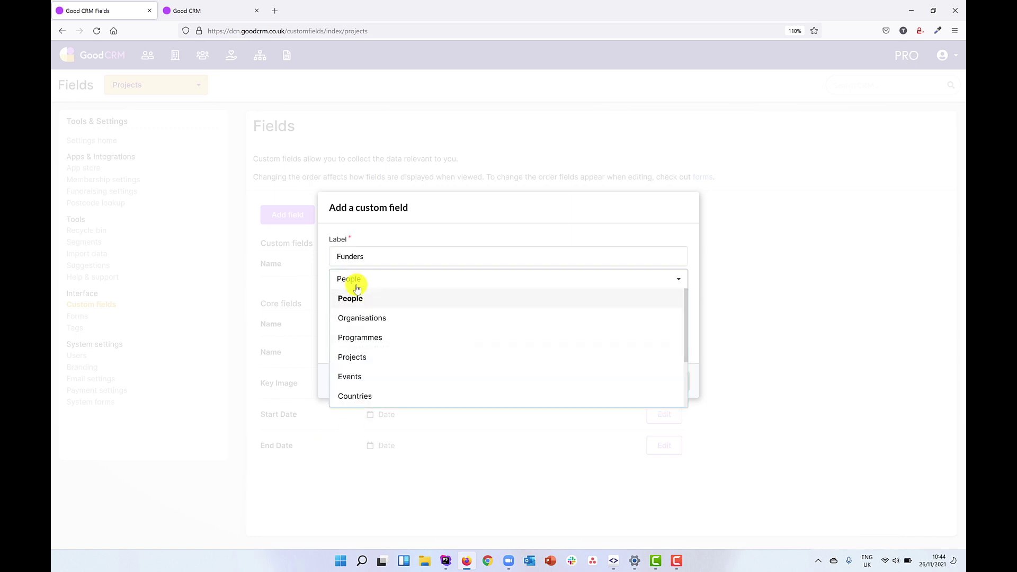
left_click(363, 320)
left_click(334, 298)
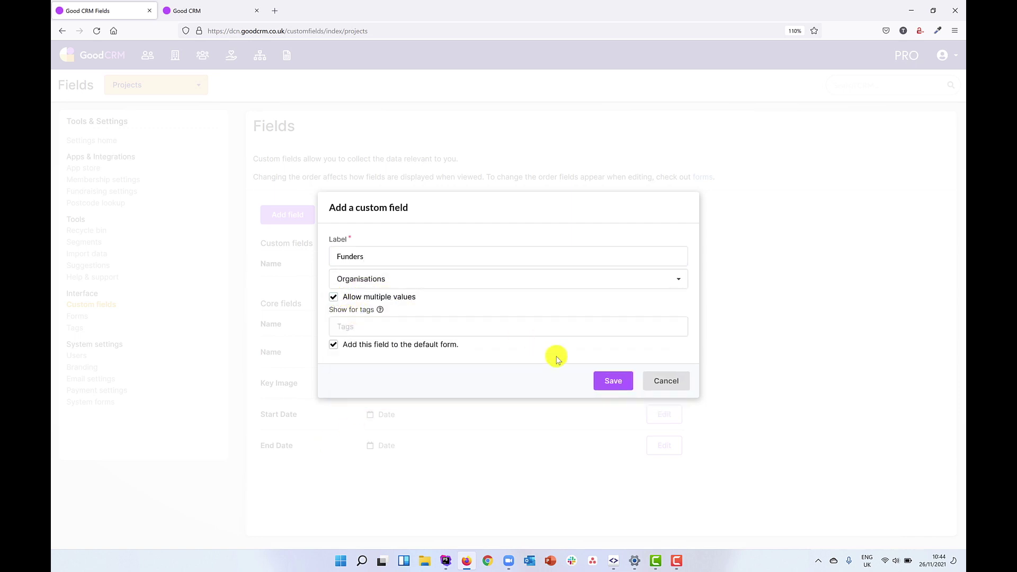
left_click(609, 380)
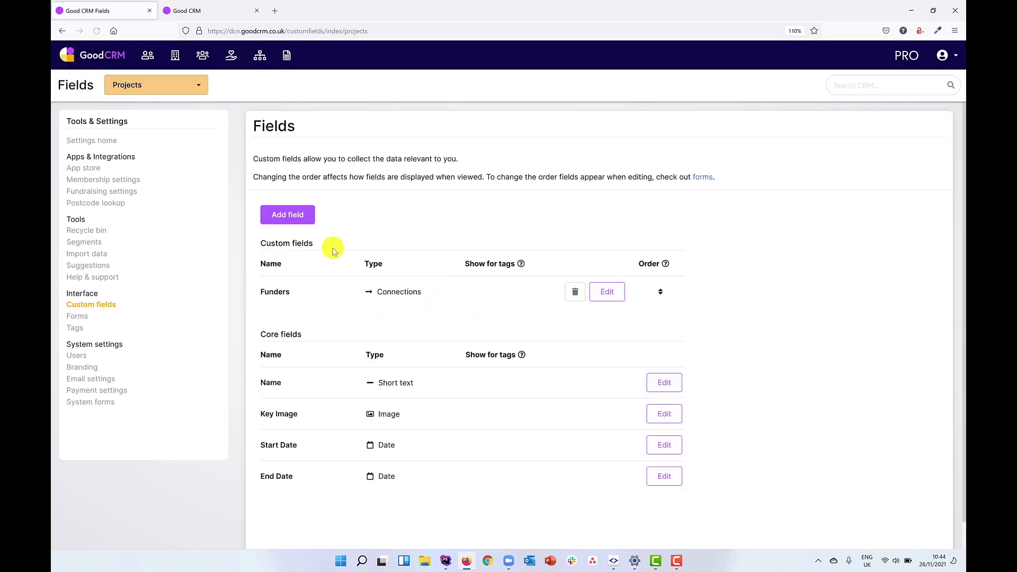
Add a Connections custom field labelled Partners to Projects, linked to Organisations with multiple values allowed, and save it.
left_click(300, 214)
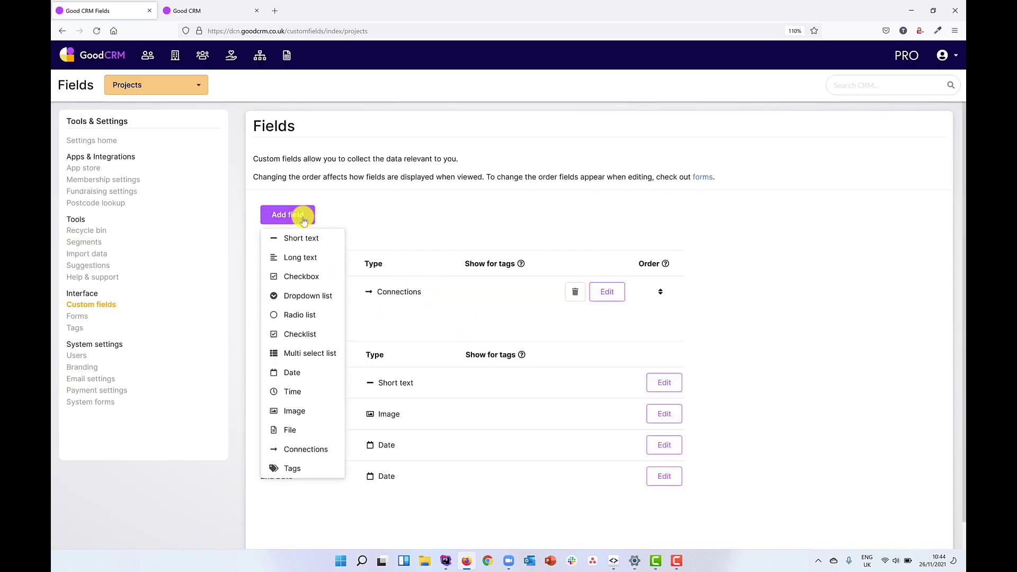
left_click(324, 448)
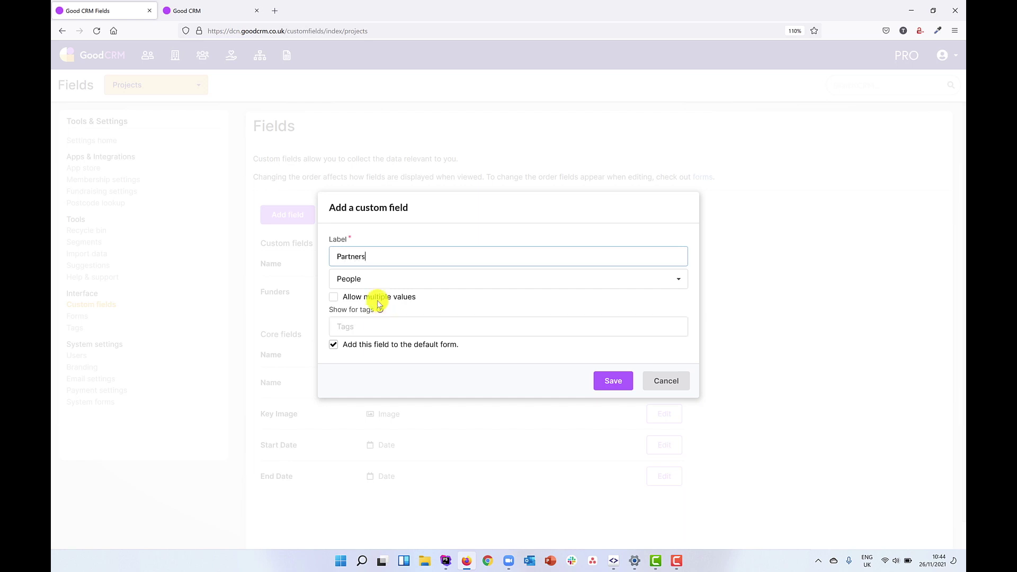
left_click(364, 278)
left_click(365, 319)
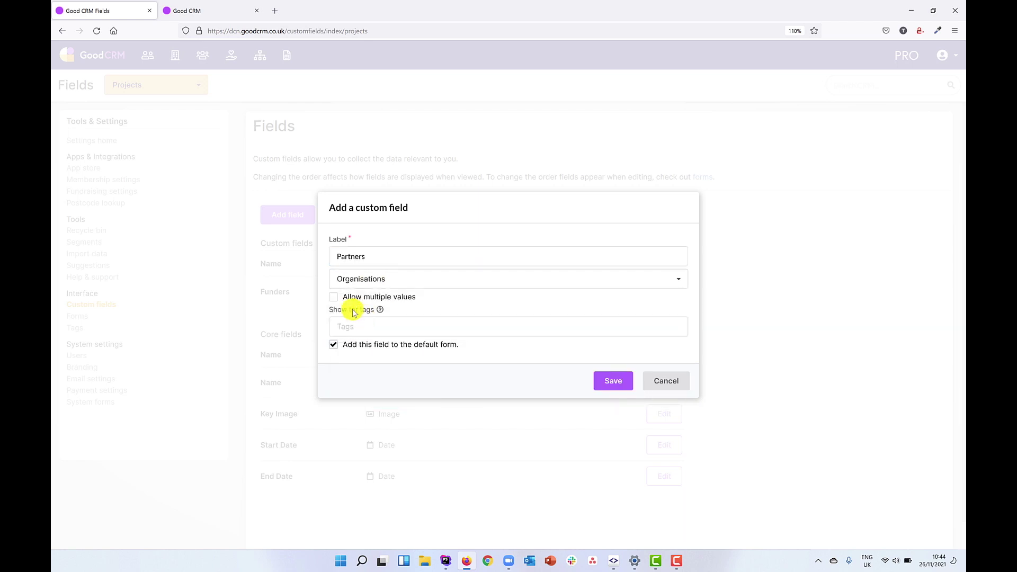
left_click(335, 303)
left_click(603, 384)
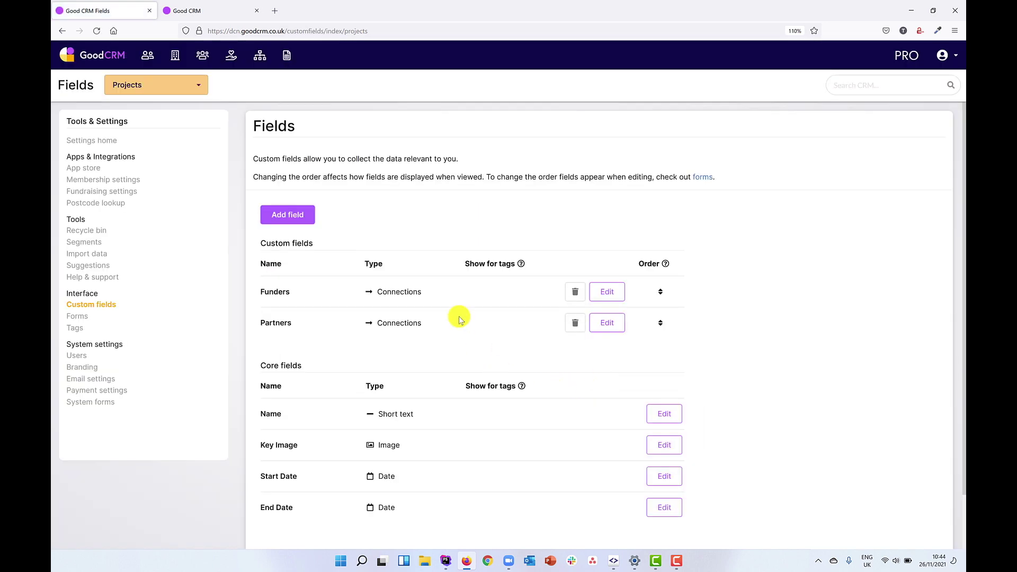
Return to Earth Project 2021 in the Earth Projects programme and open the project for editing.
left_click(260, 61)
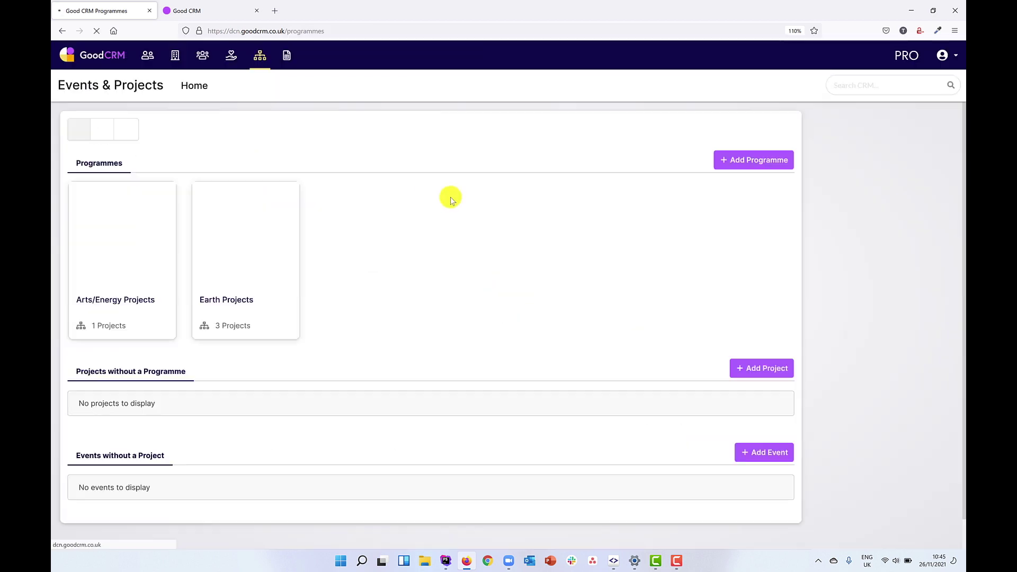
left_click(277, 250)
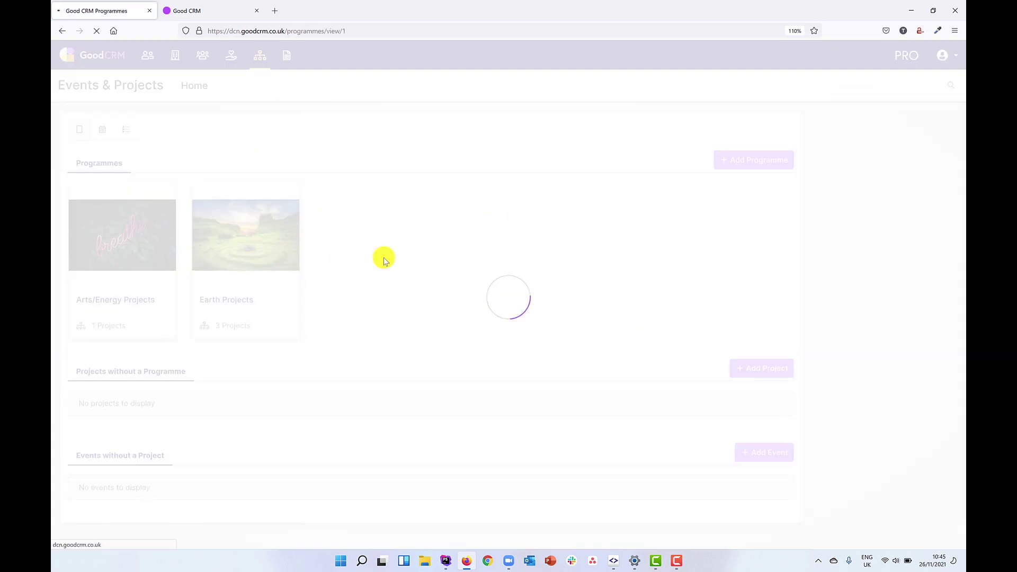
left_click(547, 338)
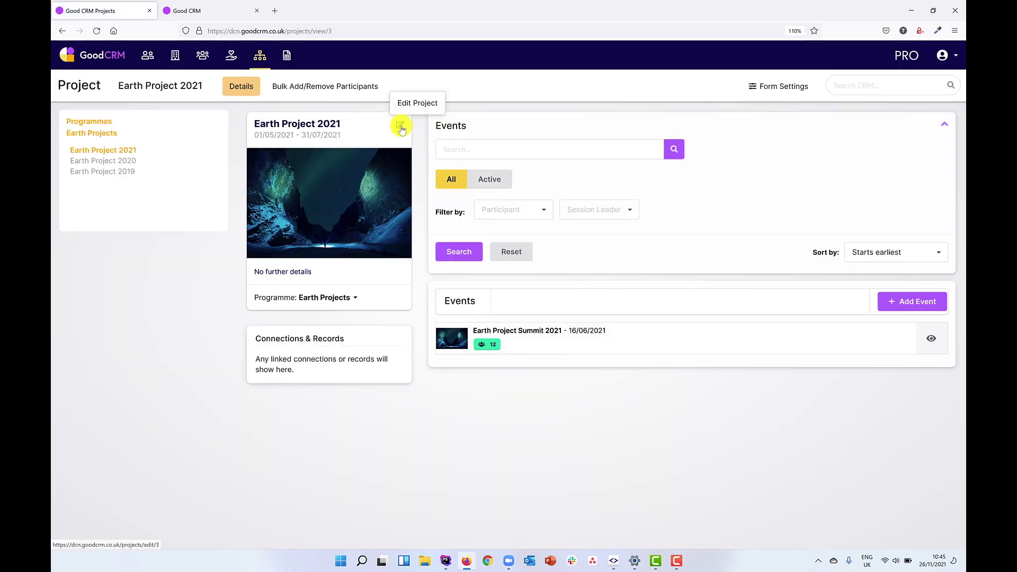
left_click(401, 127)
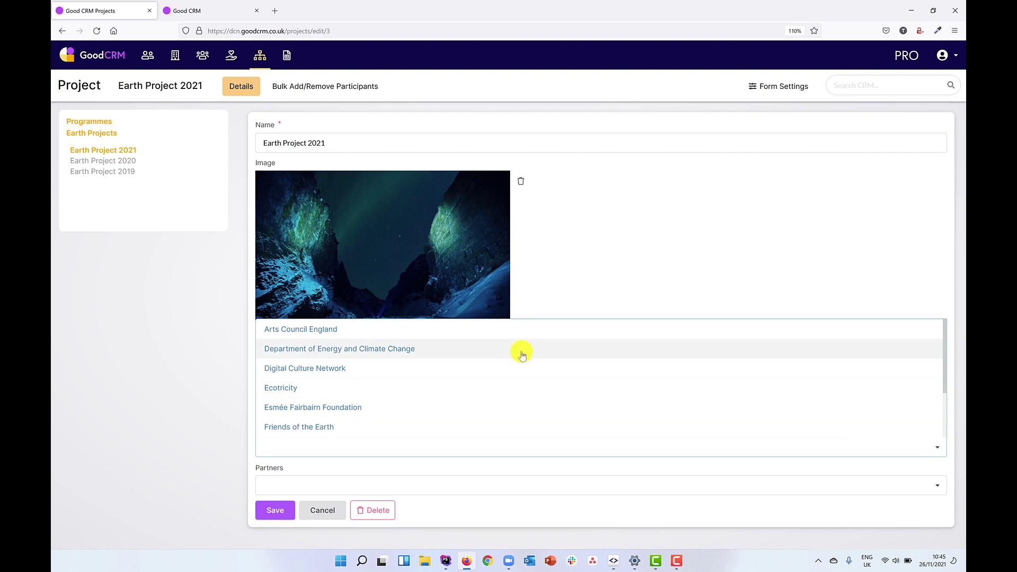
Add Arts Council England and Esmée Fairbairn Foundation as funders of Earth Project 2021.
left_click(329, 331)
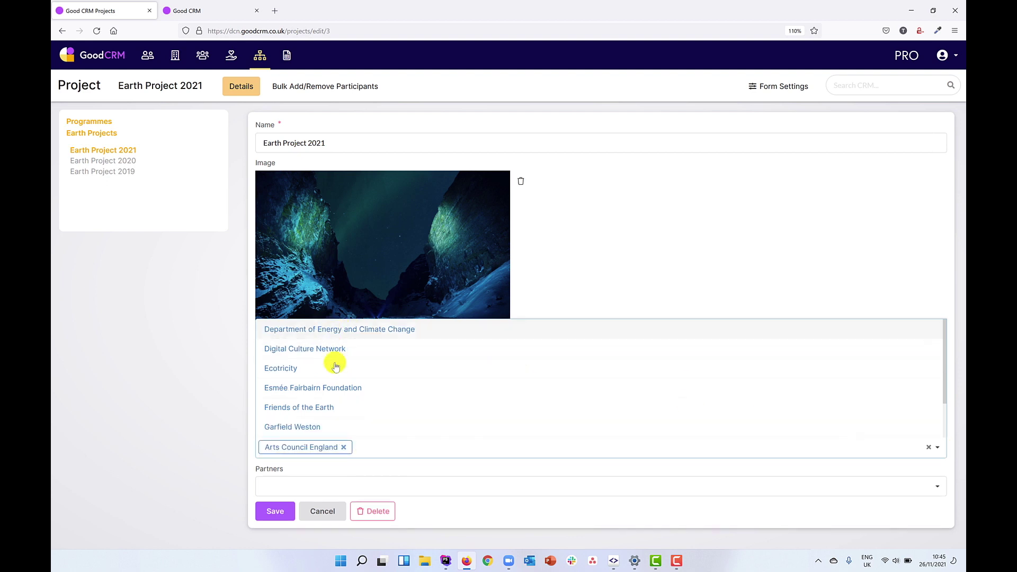
left_click(300, 392)
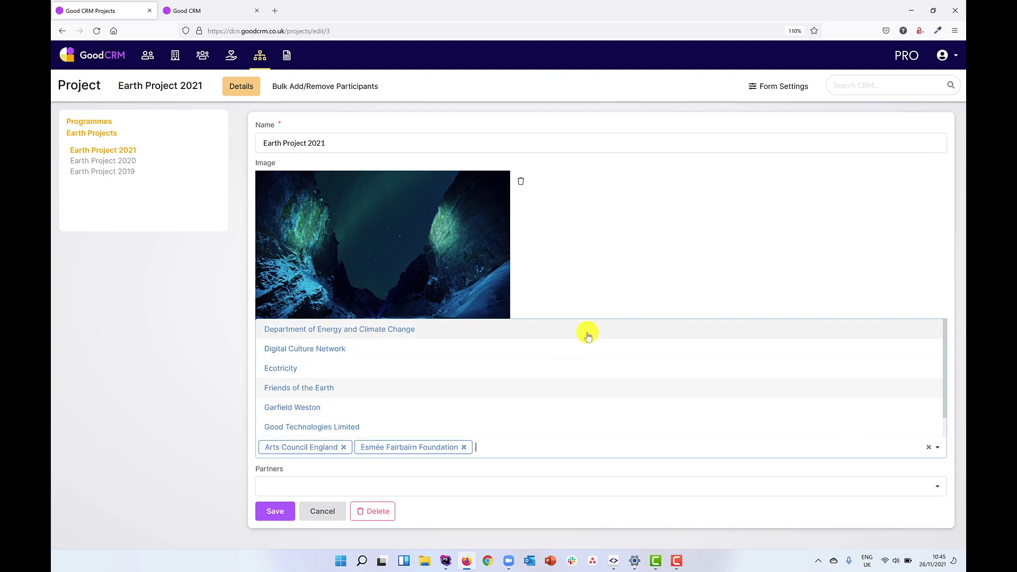
left_click(647, 293)
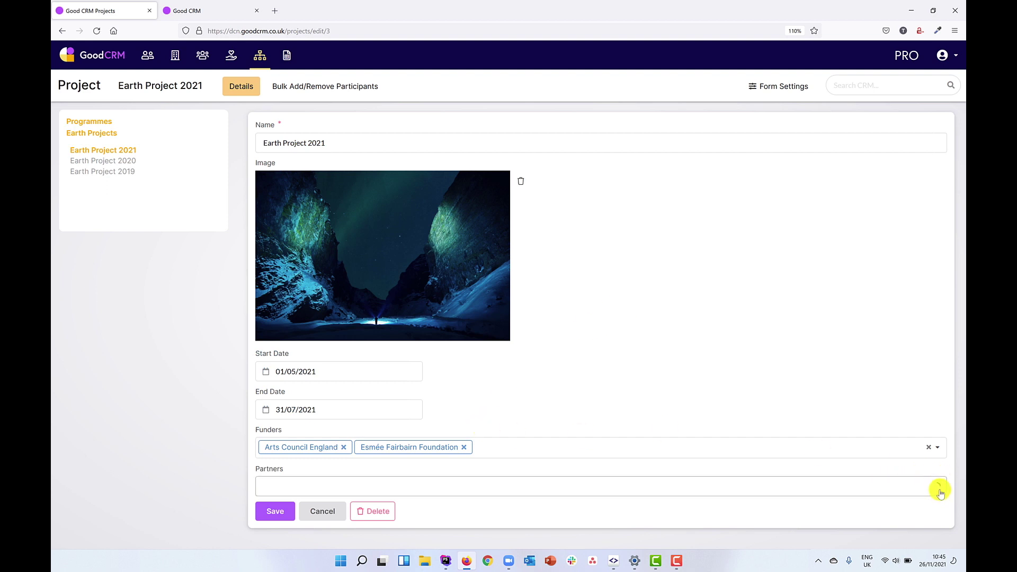
Add Tesla and Ecotricity as partners of Earth Project 2021 and save the project.
left_click(940, 492)
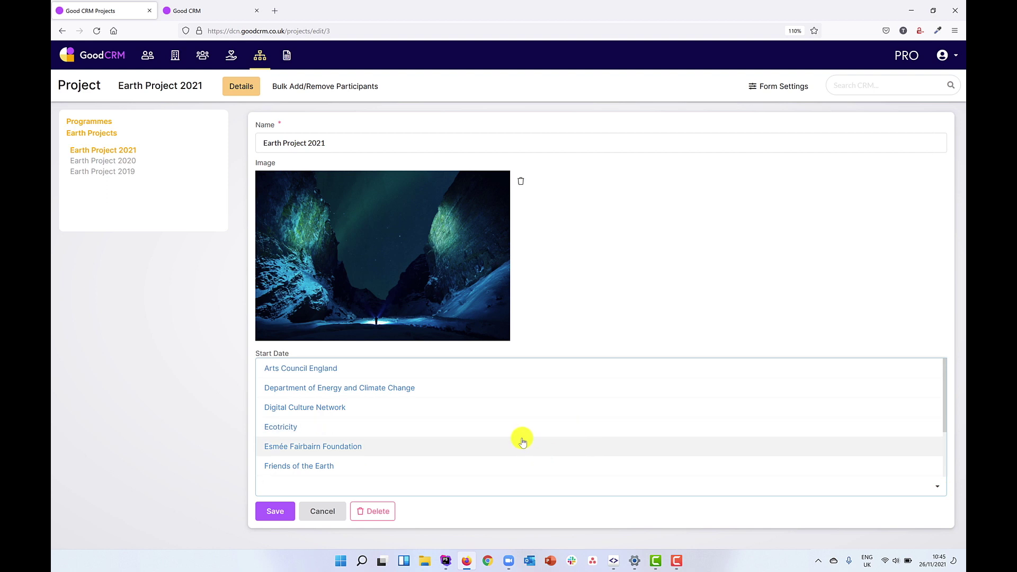
type("tes")
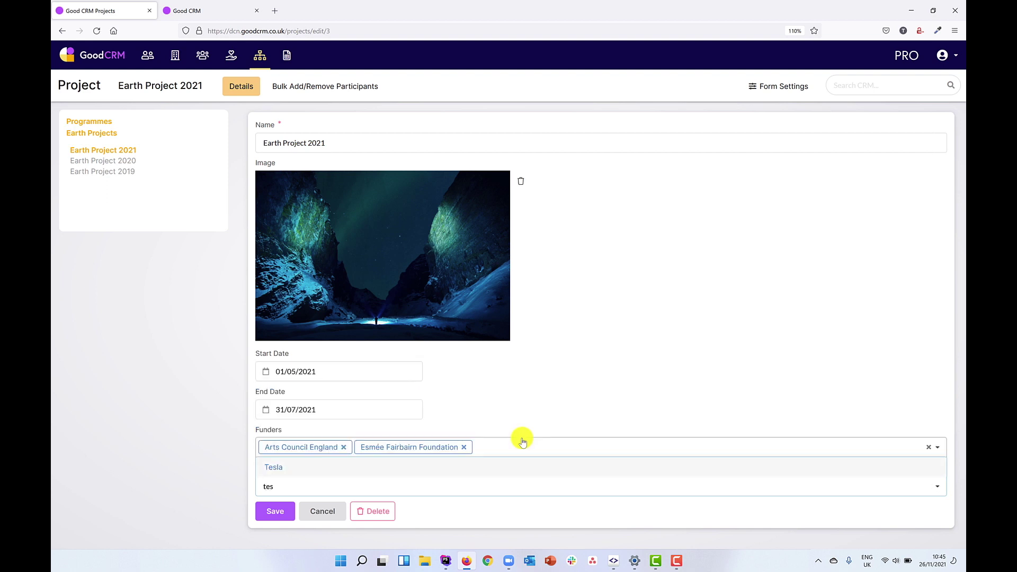
left_click(296, 470)
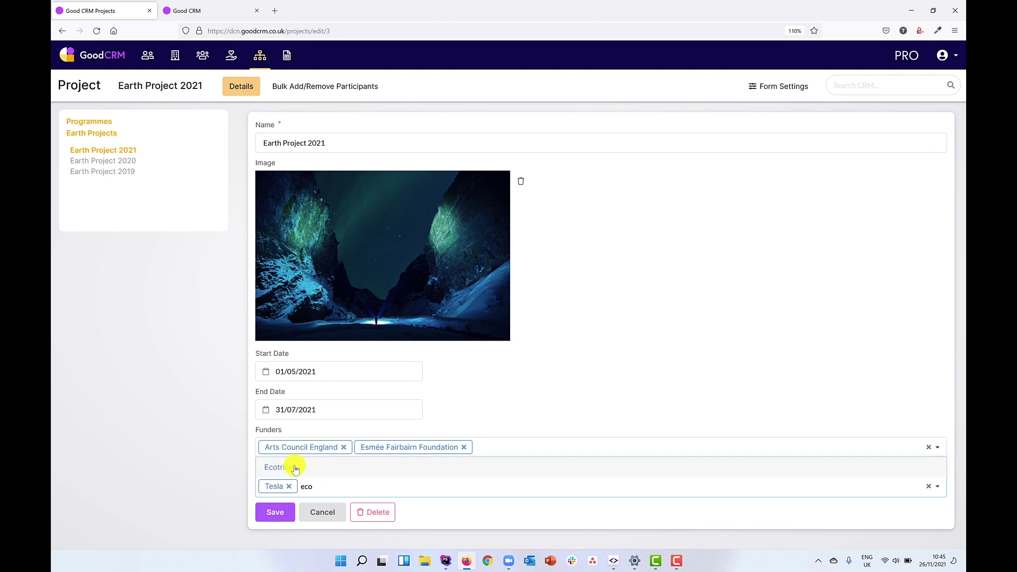
left_click(296, 468)
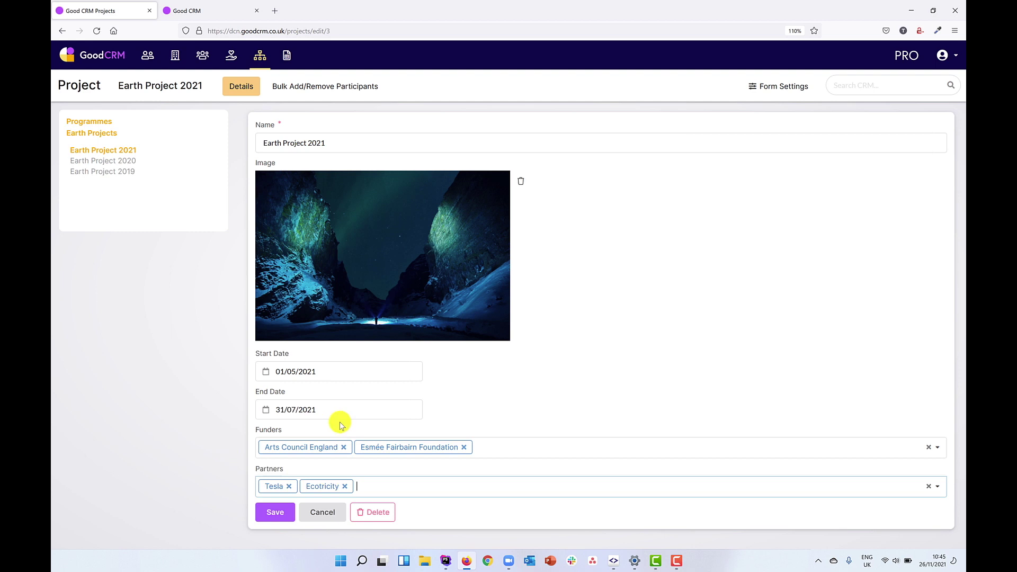
left_click(273, 512)
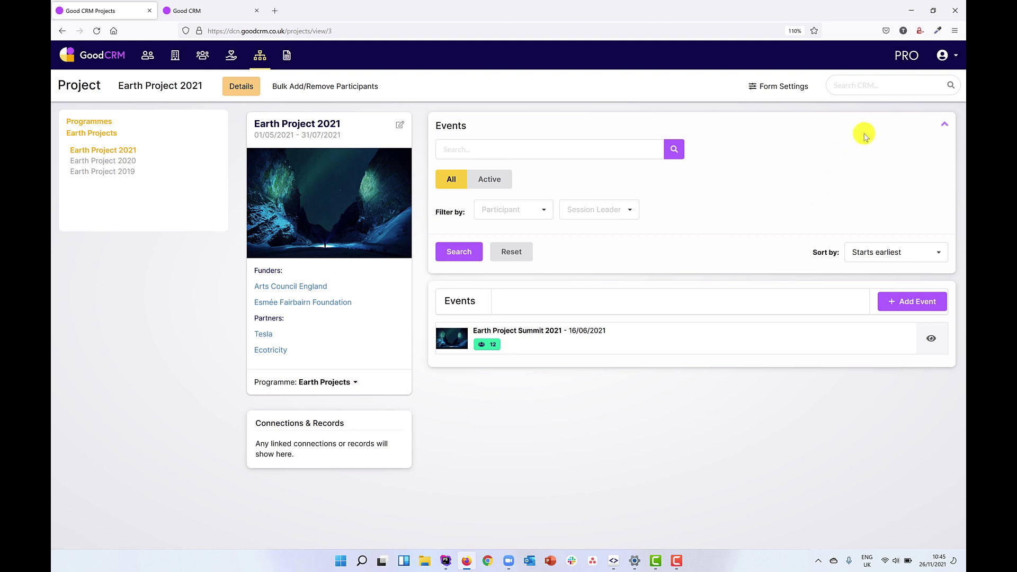
Create a new segment named Projects 2021 that searches for Projects, and save it.
left_click(948, 56)
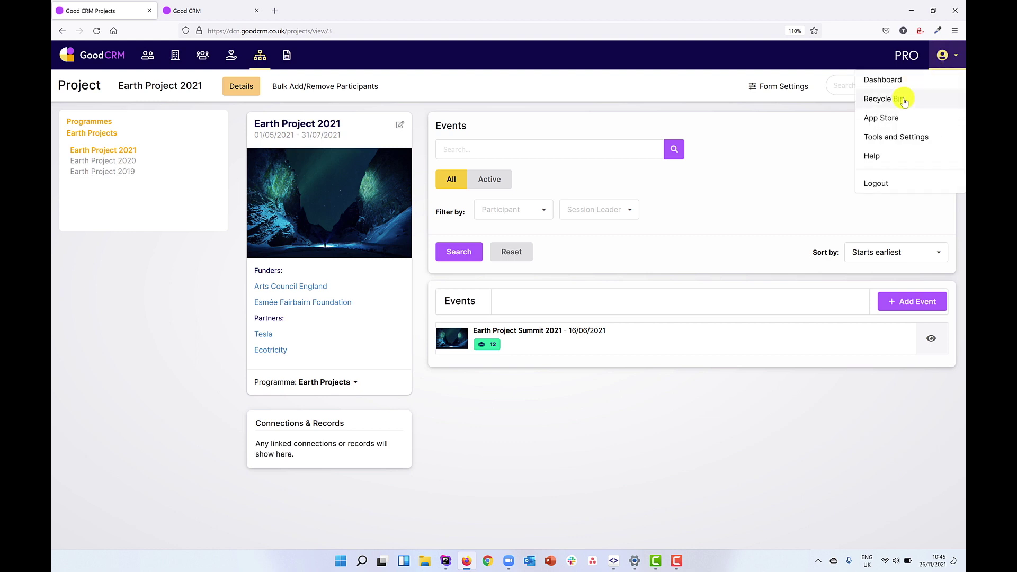
left_click(891, 137)
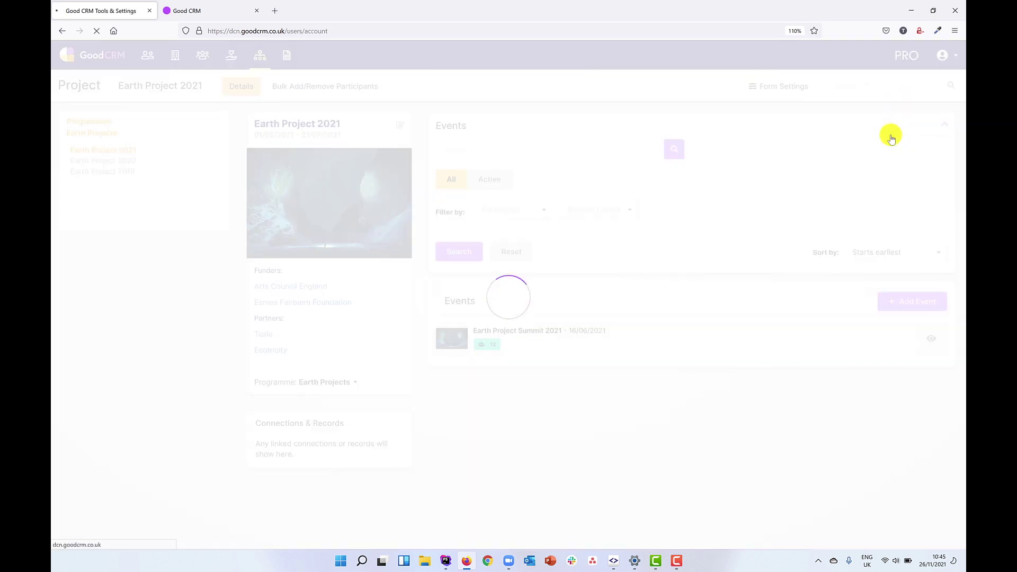
left_click(443, 304)
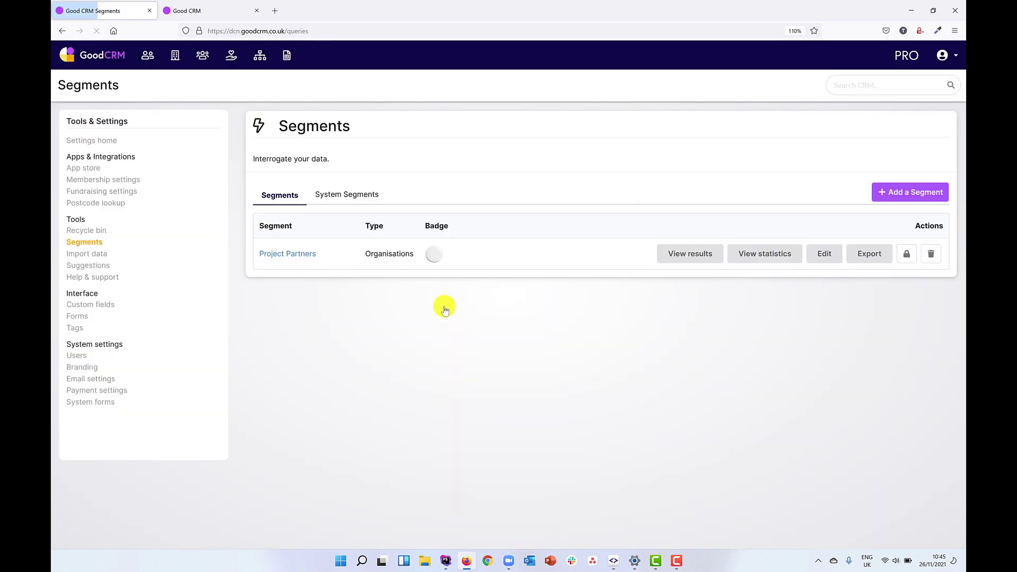
left_click(903, 195)
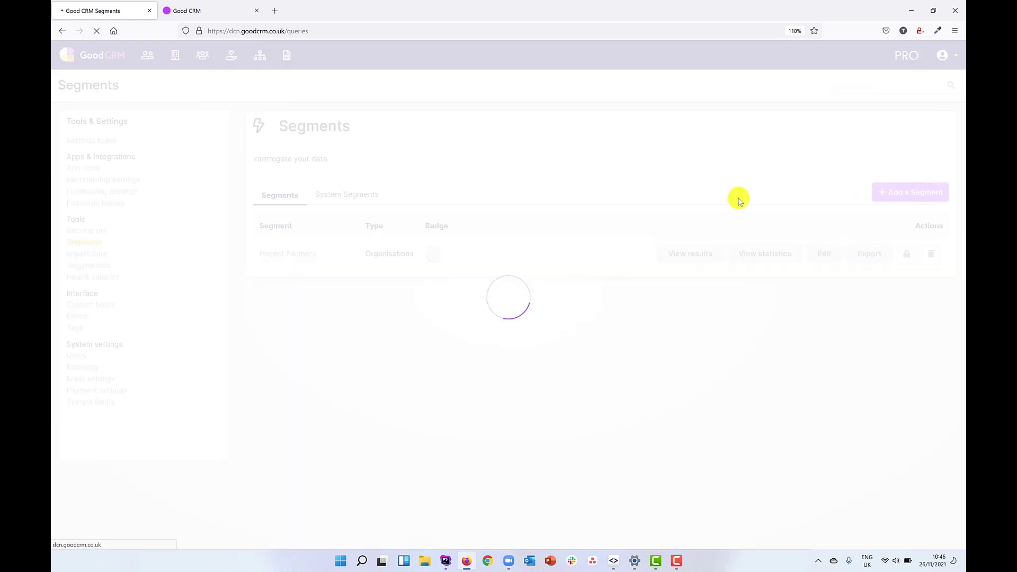
left_click_drag(334, 203, 194, 215)
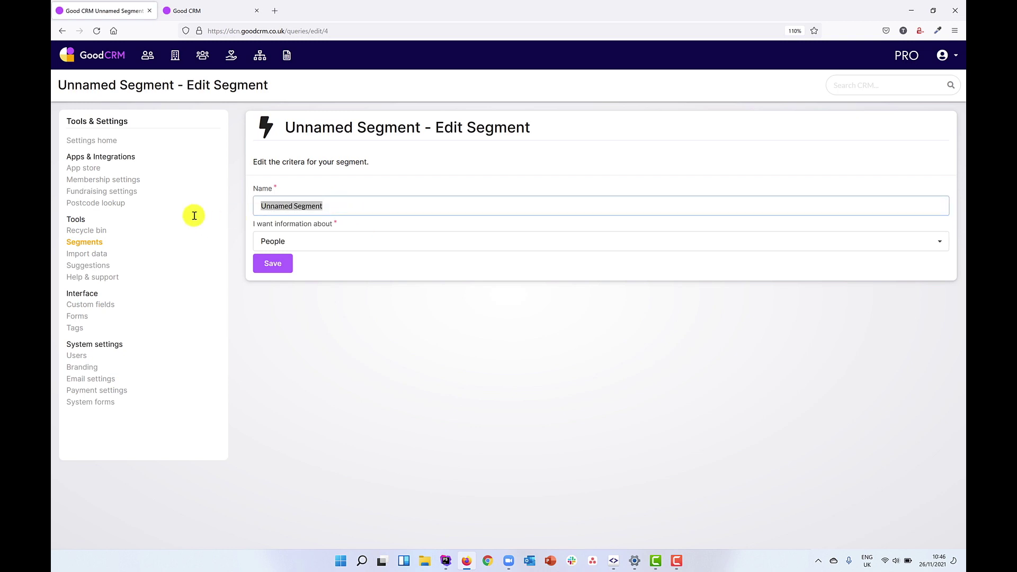
type("Projects 2021")
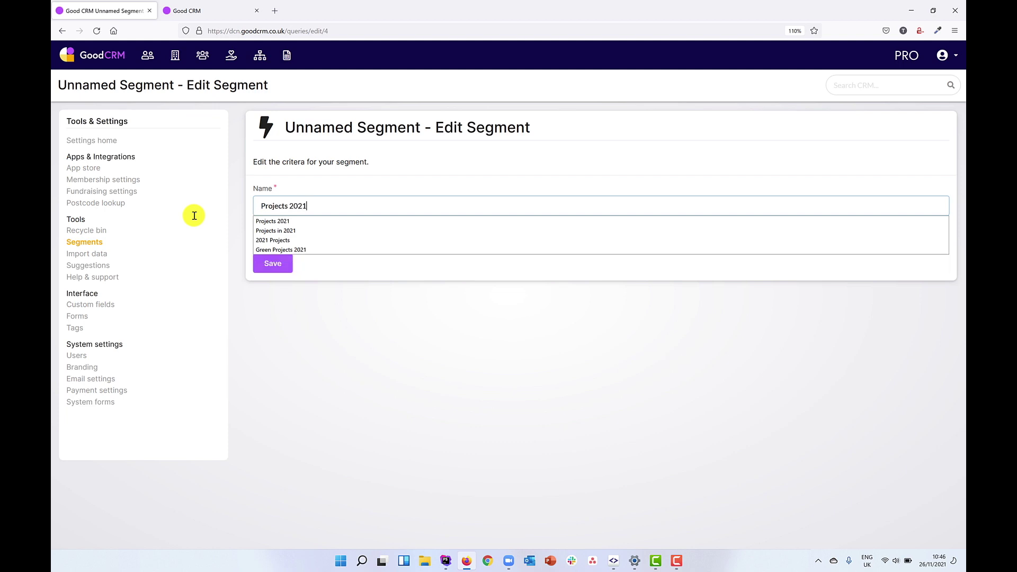
left_click(334, 352)
left_click(296, 242)
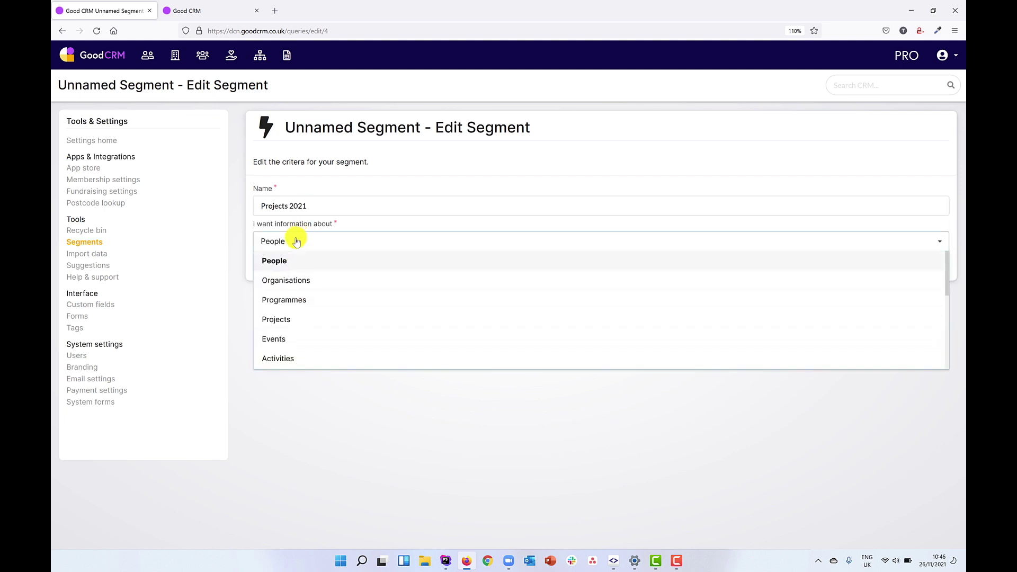
left_click(284, 319)
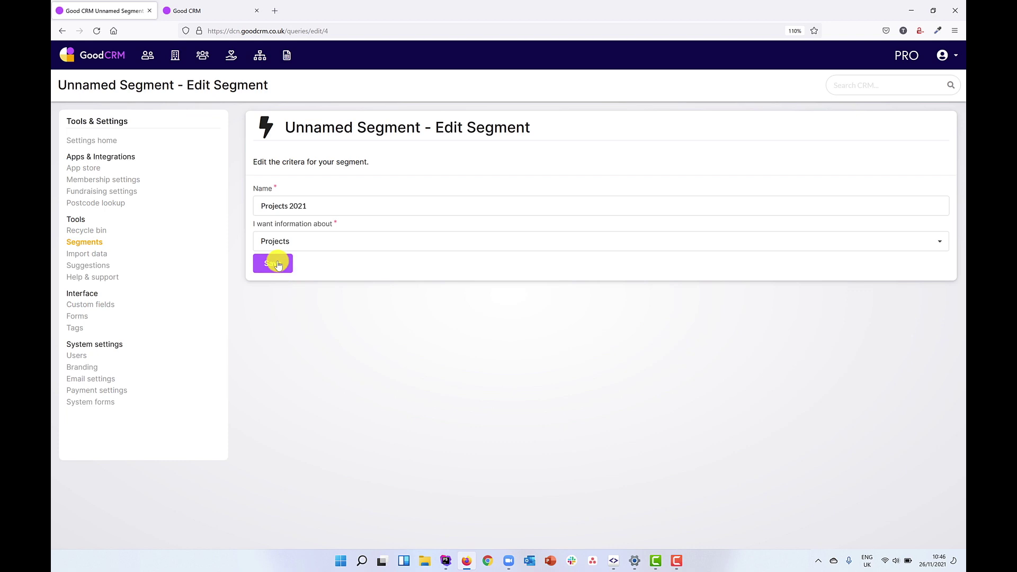
left_click(278, 264)
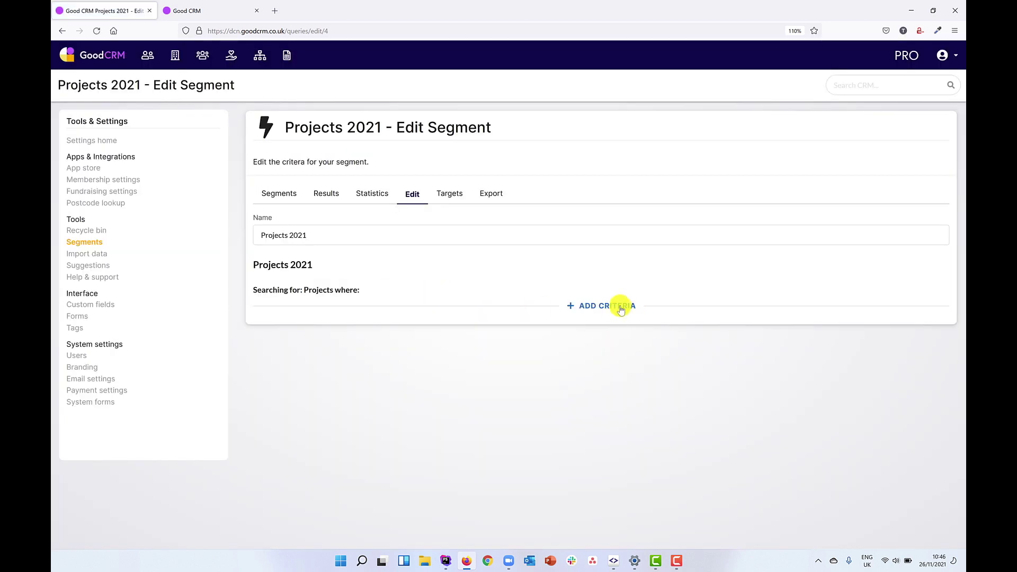
Add a criterion to the Projects 2021 segment using Start Date with the Is between condition.
left_click(621, 307)
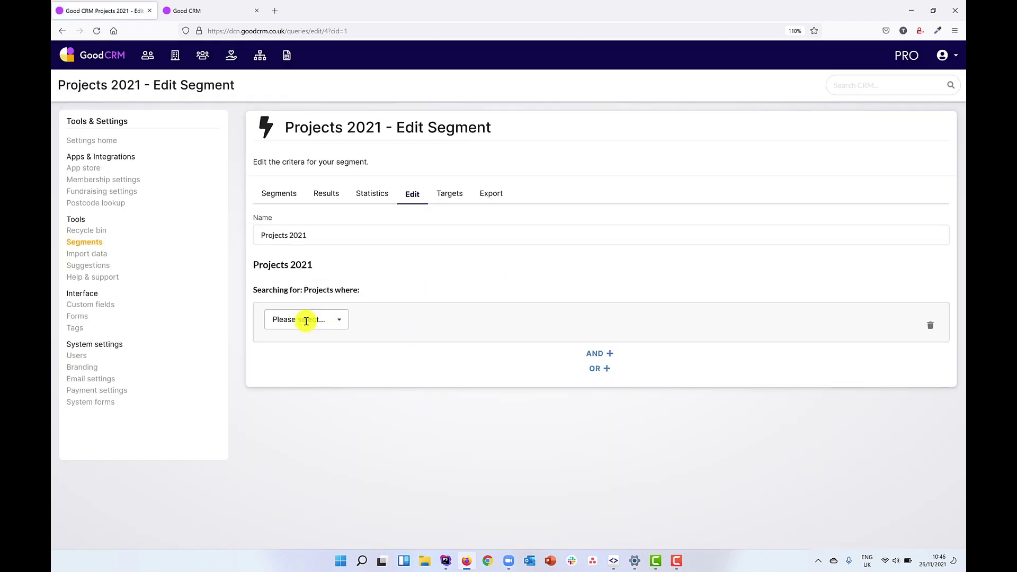
left_click(306, 320)
type("star")
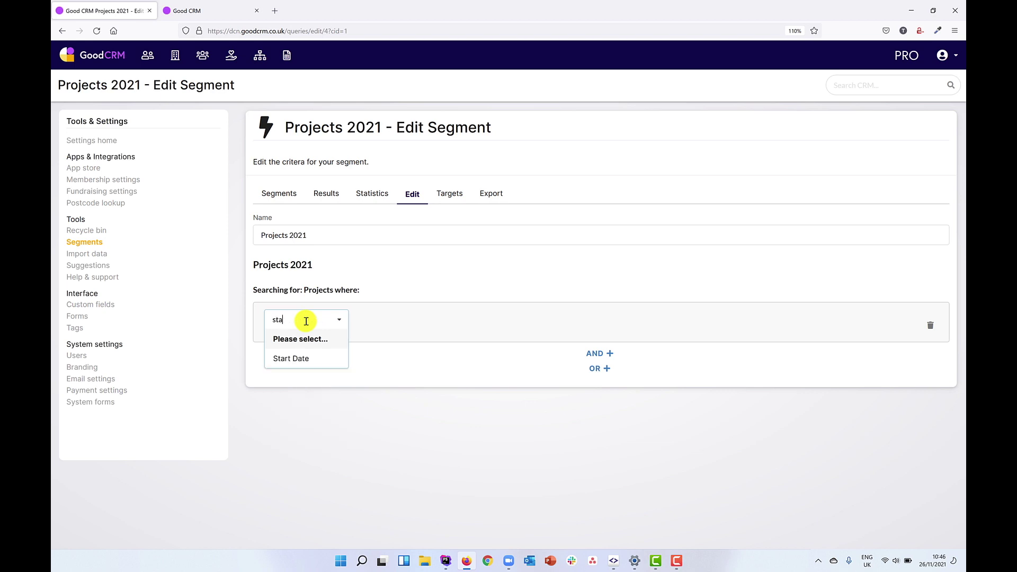
left_click(301, 341)
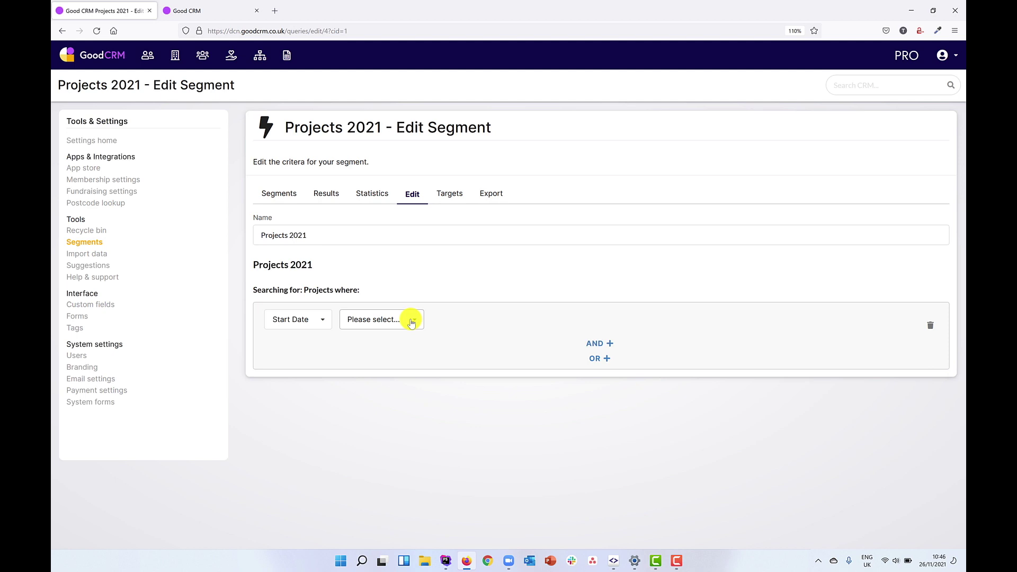
left_click(411, 321)
scroll(365, 439, "down", 1)
left_click(369, 439)
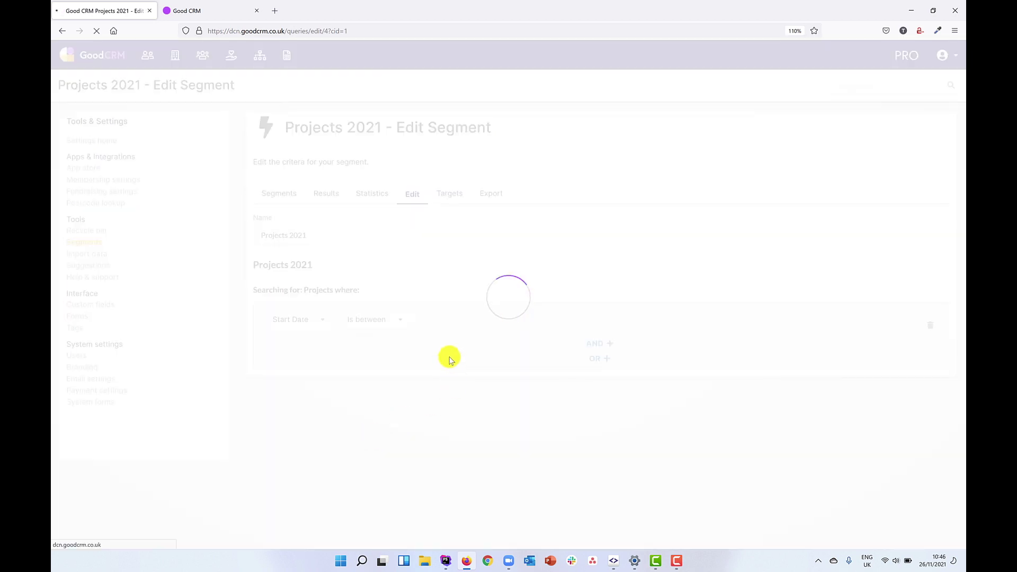
Set the start date range to 01/01/2021 through 31/12/2021 and view the segment's results.
left_click(435, 322)
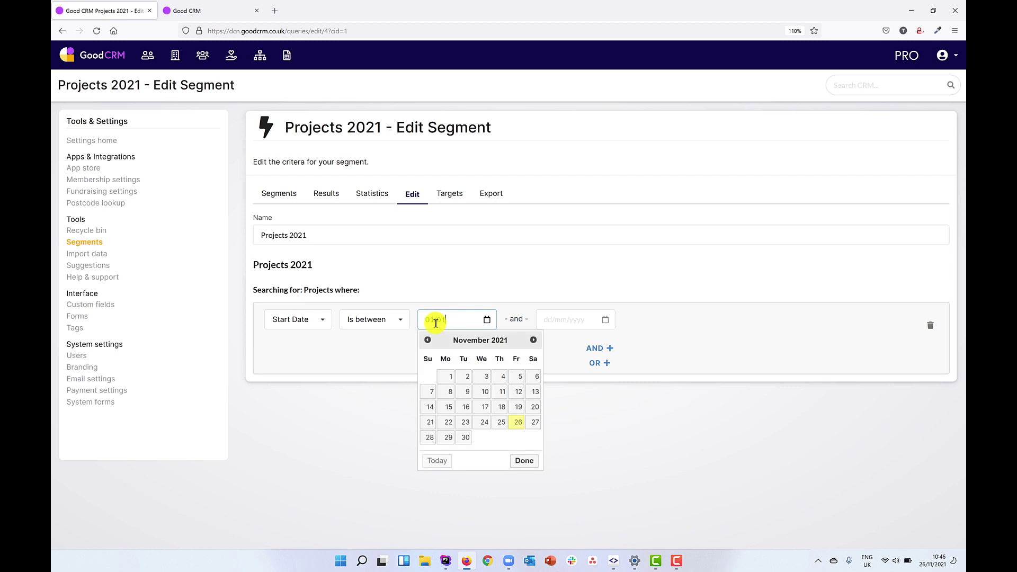
type("01/01/2021")
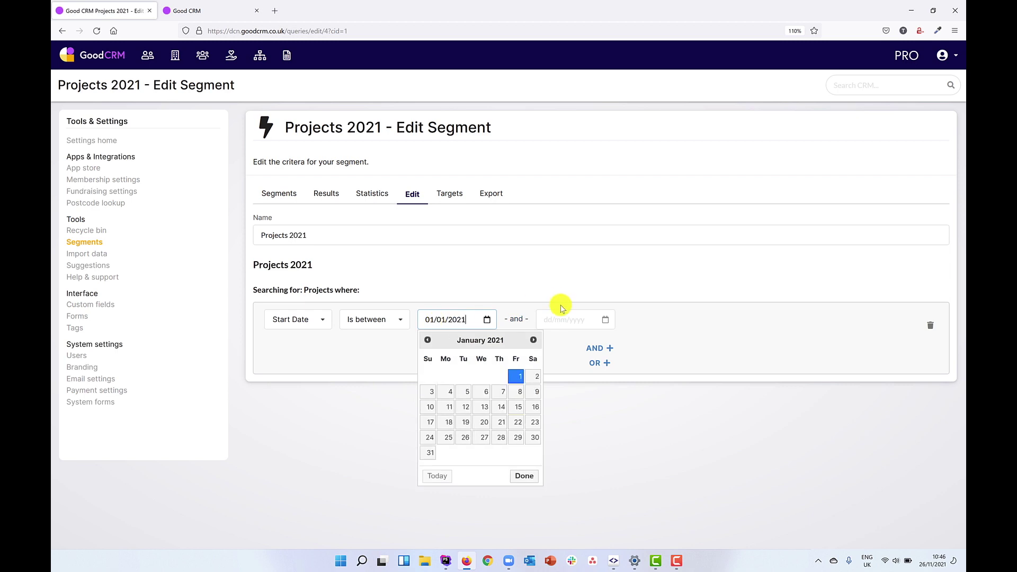
left_click(556, 319)
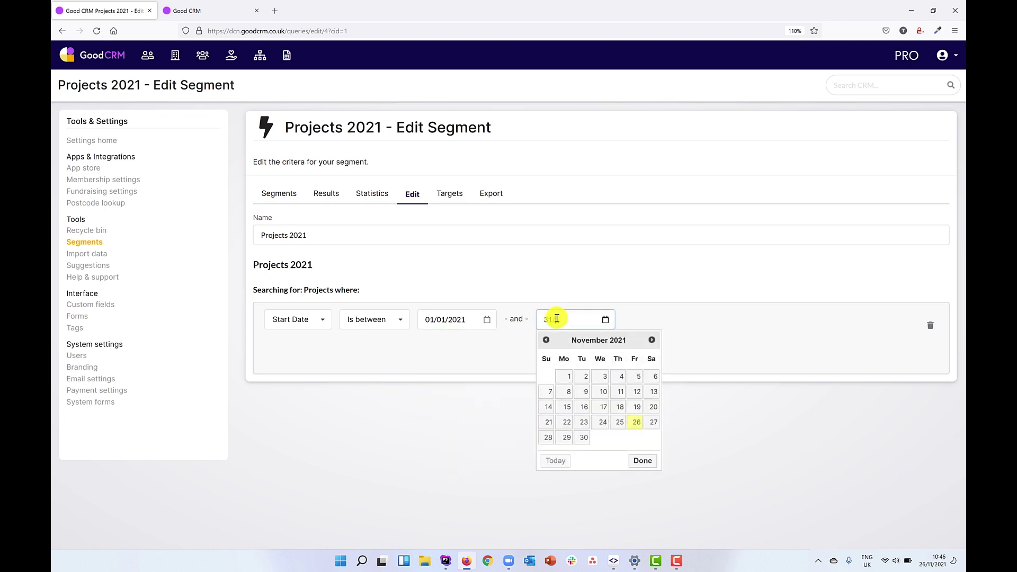
type("31/12/2021")
left_click(655, 291)
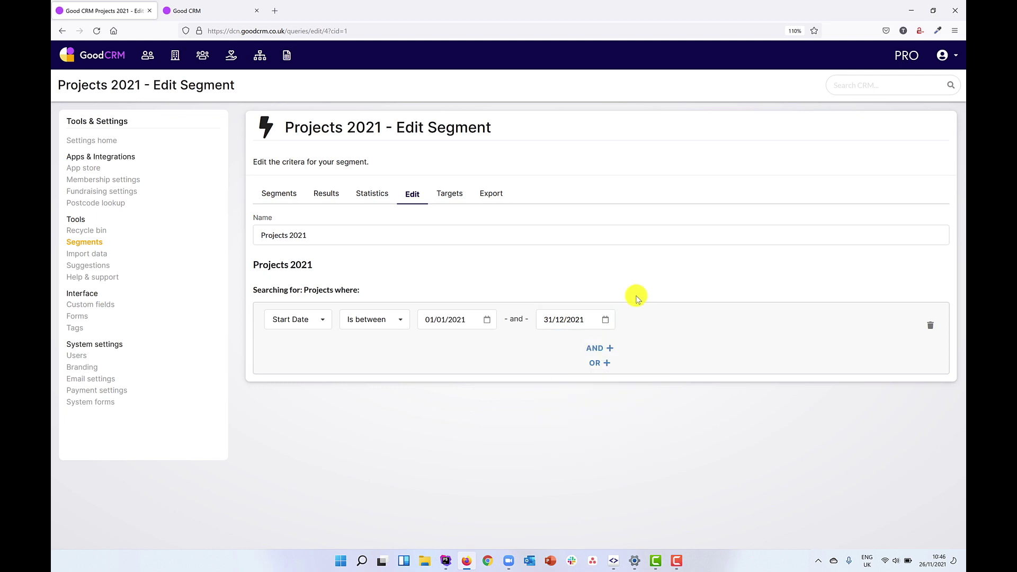
left_click(327, 194)
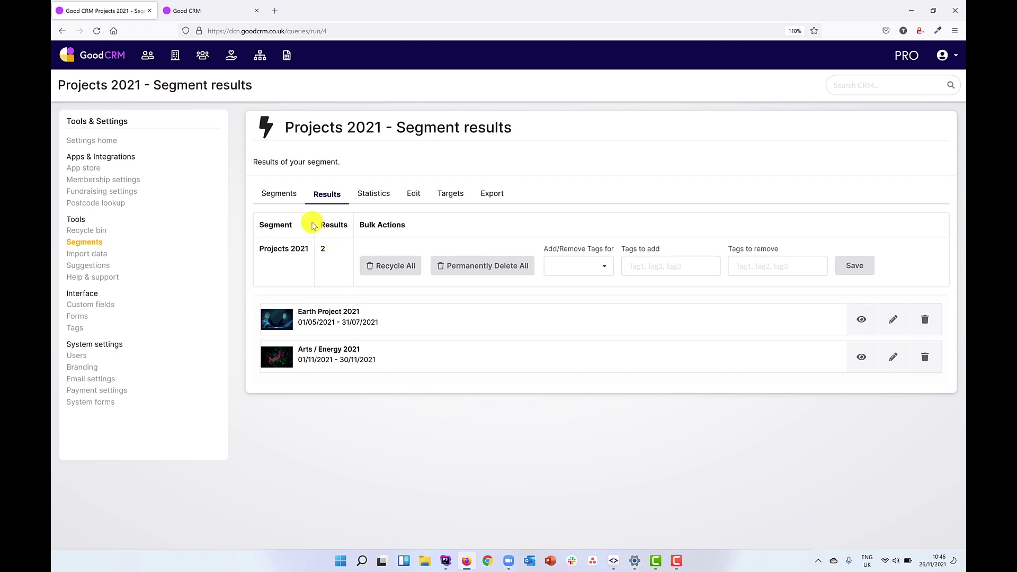
Create another segment named Project Partners 2021 that searches for Organisations, and save it.
left_click(277, 196)
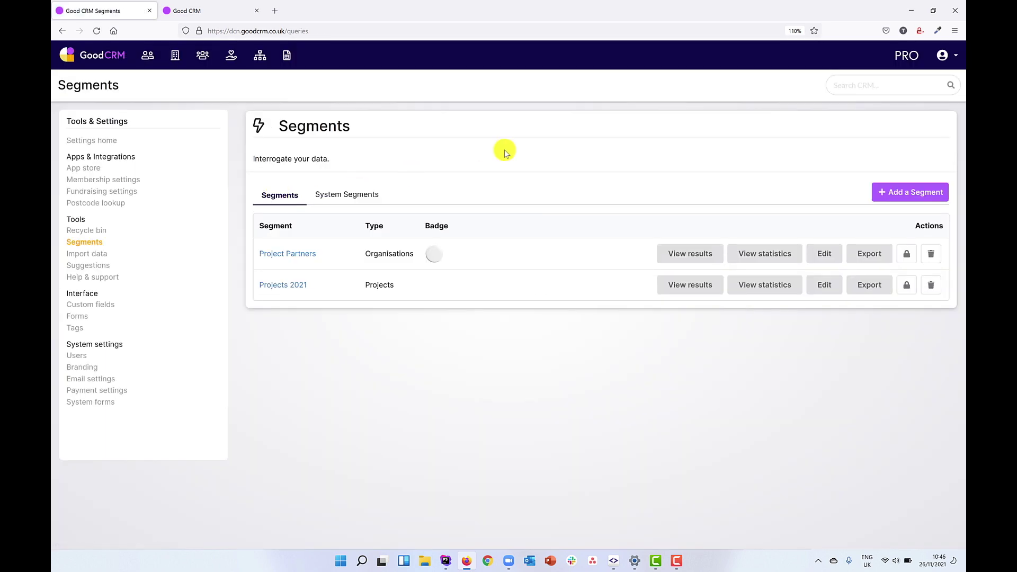
left_click(895, 192)
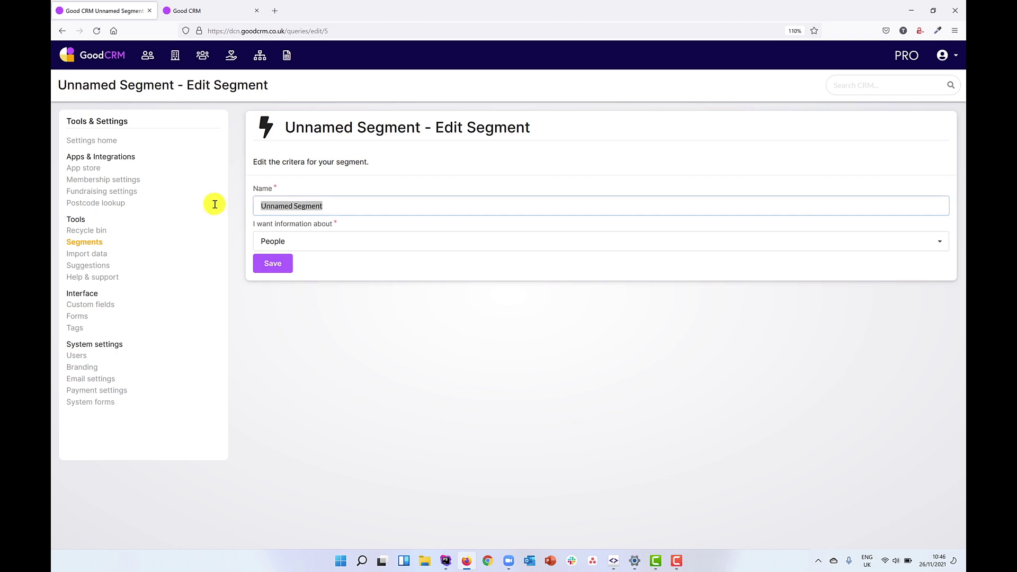
type("Project Pa")
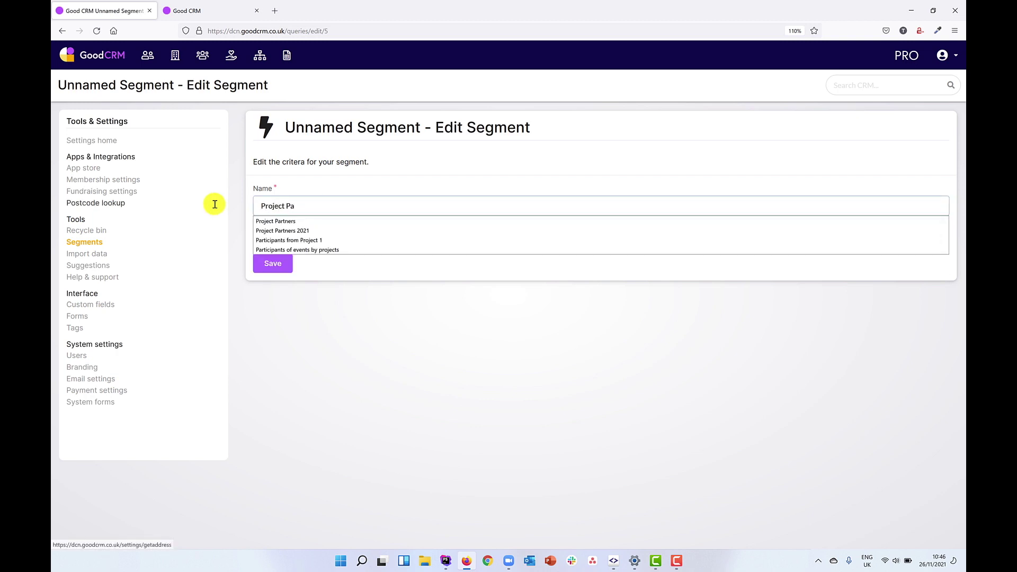
key("Down")
key("Down")
key("Return")
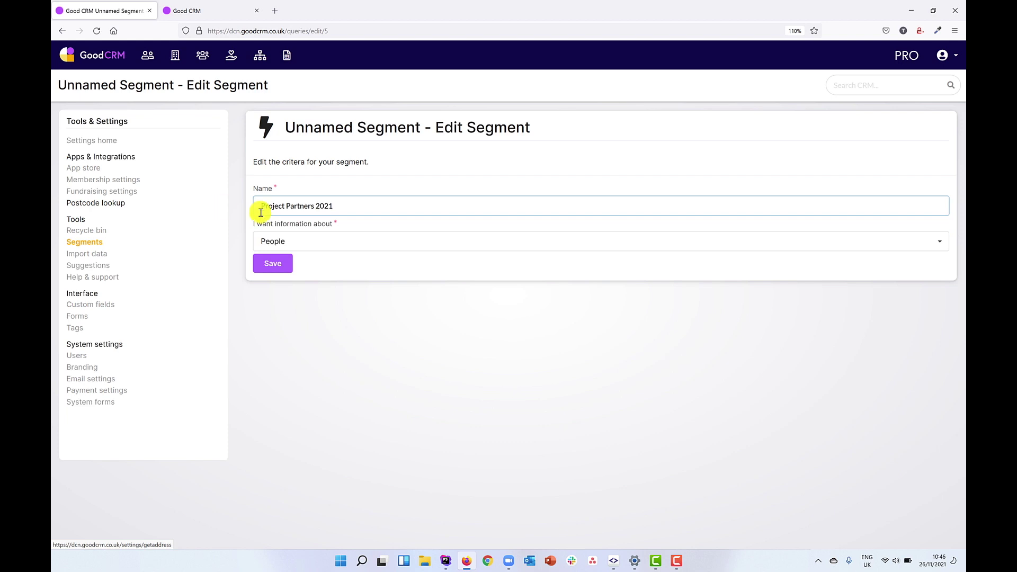
left_click(291, 243)
left_click(288, 276)
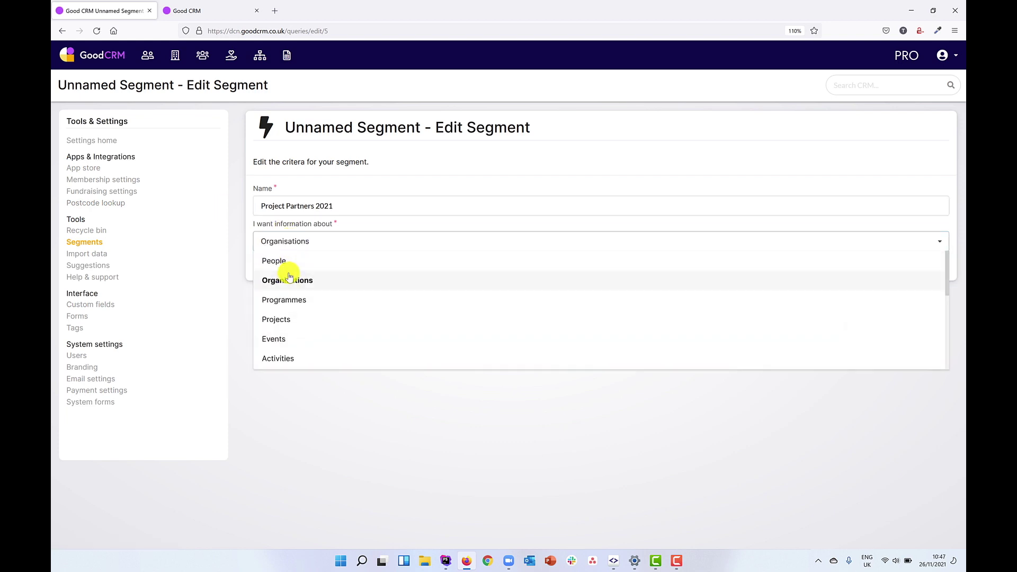
left_click(278, 272)
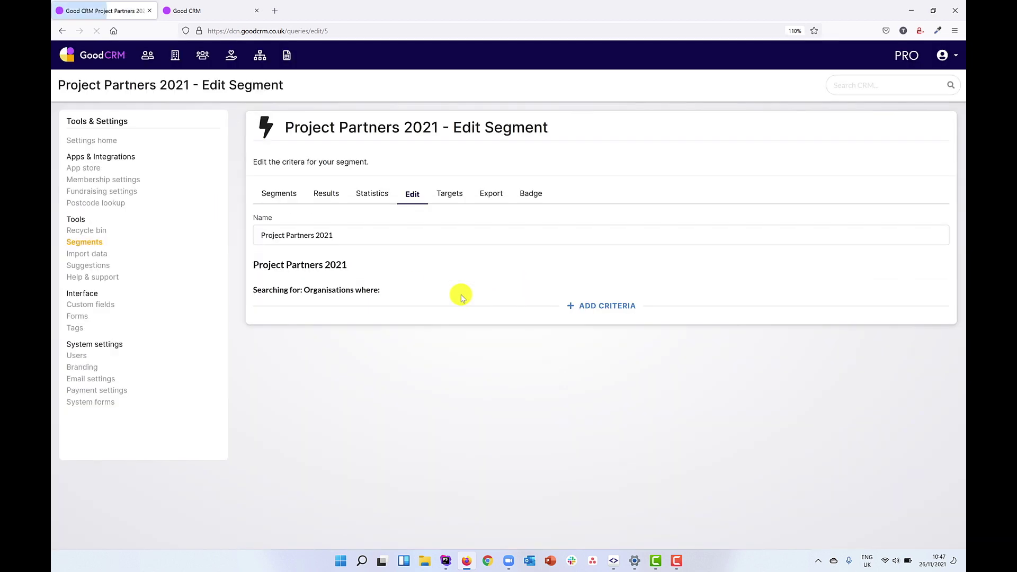
Add a criterion to Project Partners 2021 requiring Projects > Partners to be in segment Projects 2021.
left_click(619, 306)
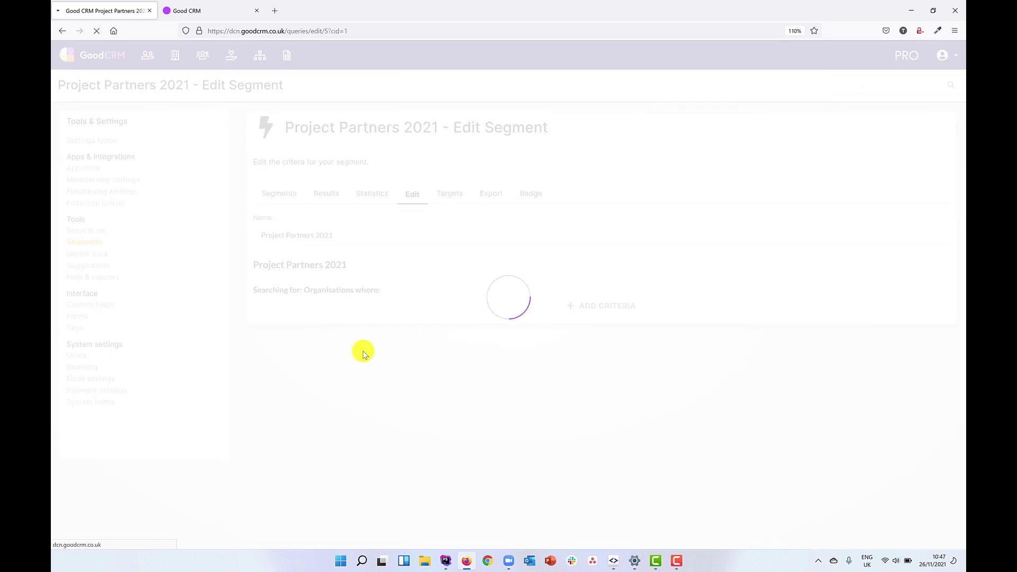
left_click(292, 321)
type("p")
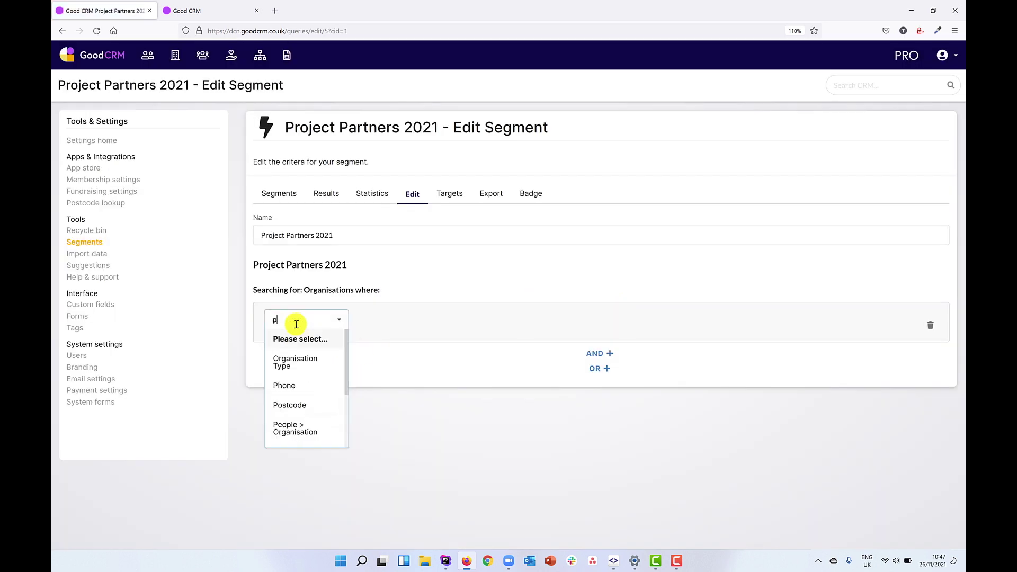
type("art")
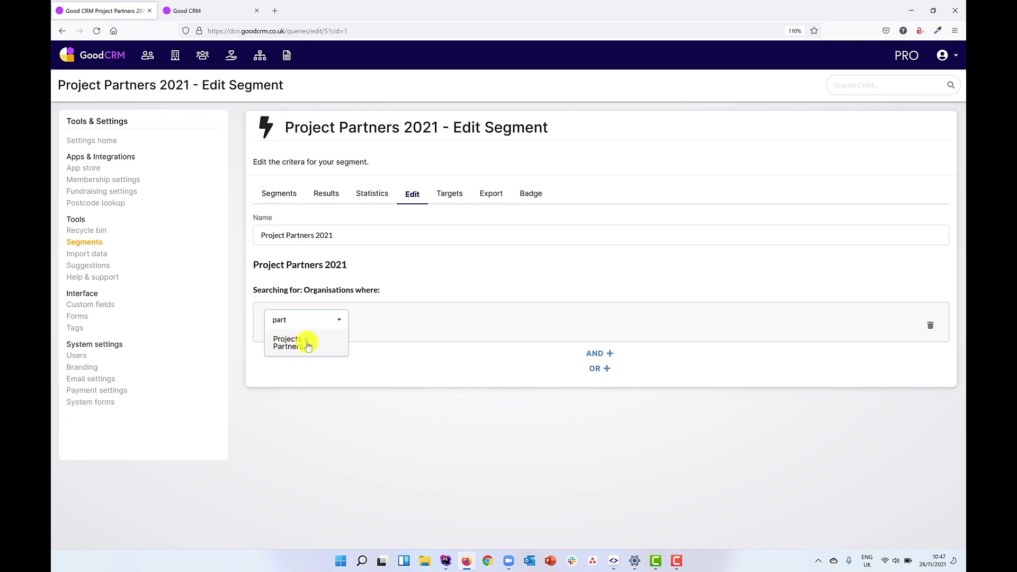
left_click(308, 345)
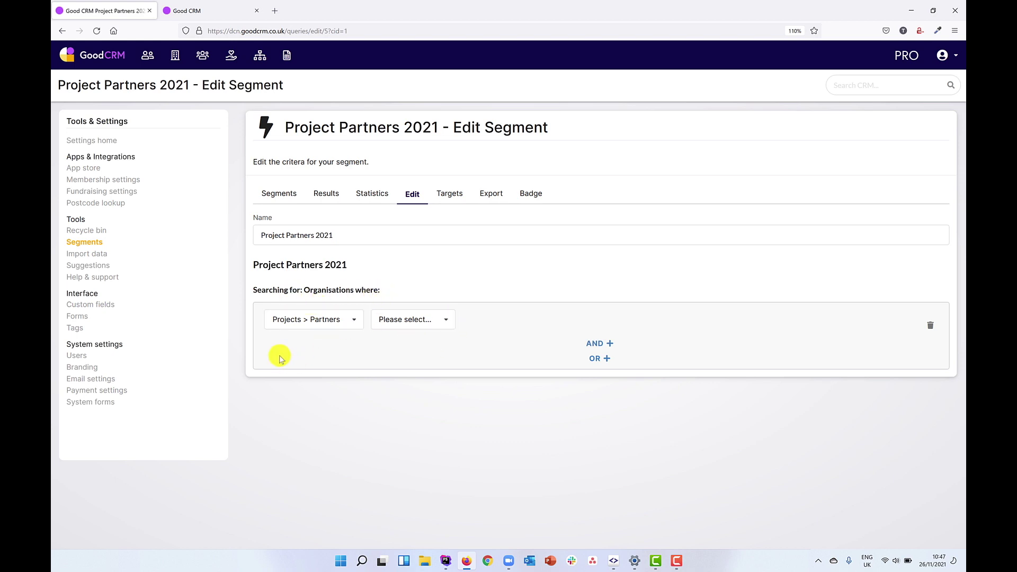
left_click(448, 318)
left_click(403, 399)
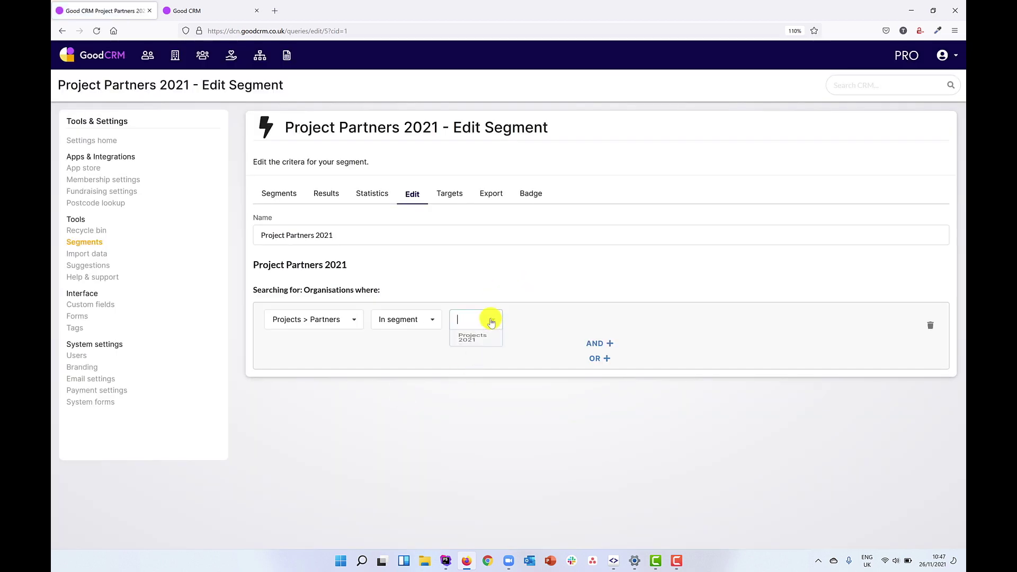
left_click(466, 339)
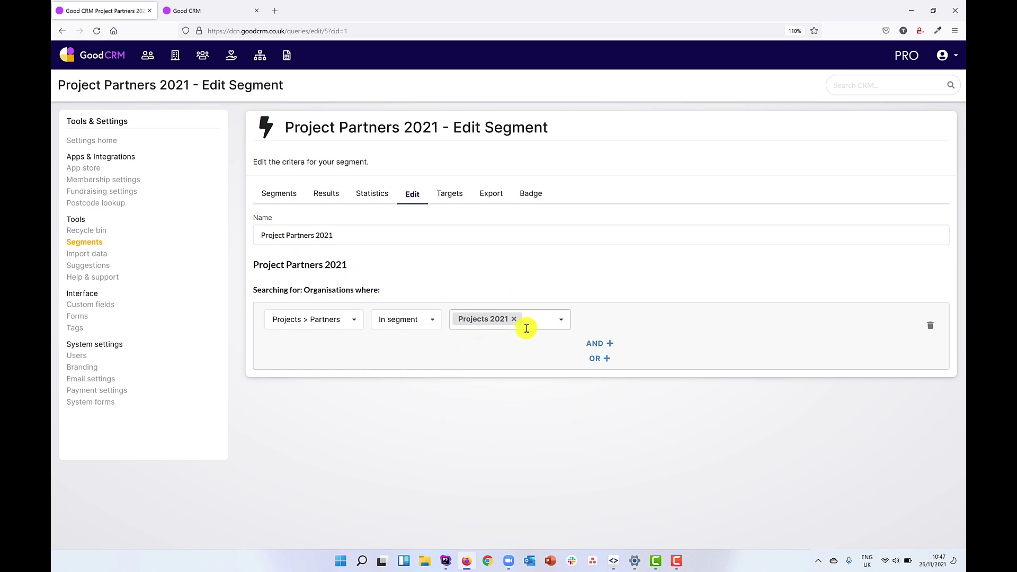
View the results of the Project Partners 2021 segment.
left_click(322, 197)
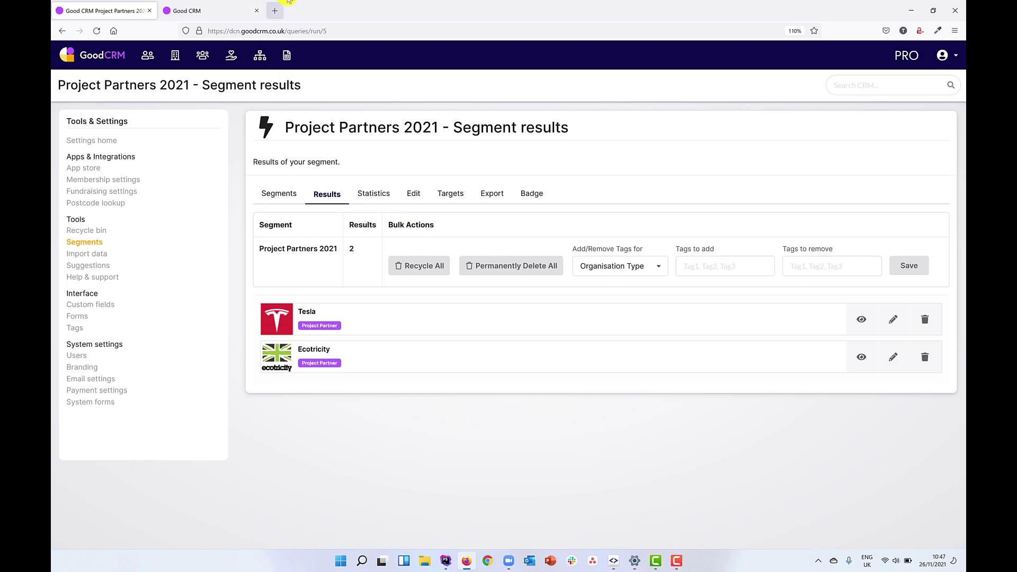
Switch to the other open CRM site and view Earth Project 2020 in the Earth Projects programme, examining its funders and partners.
left_click(226, 11)
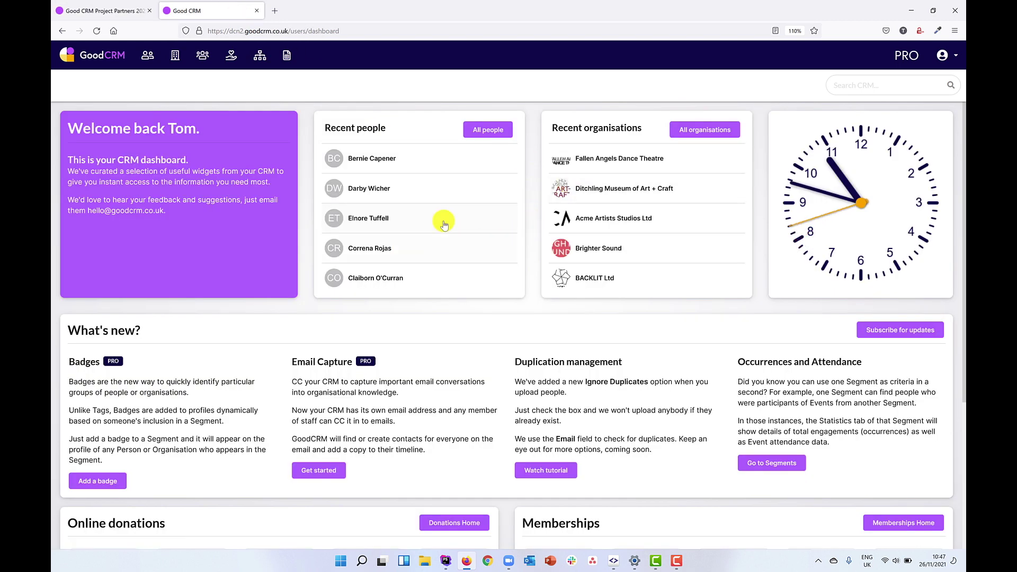
left_click(260, 60)
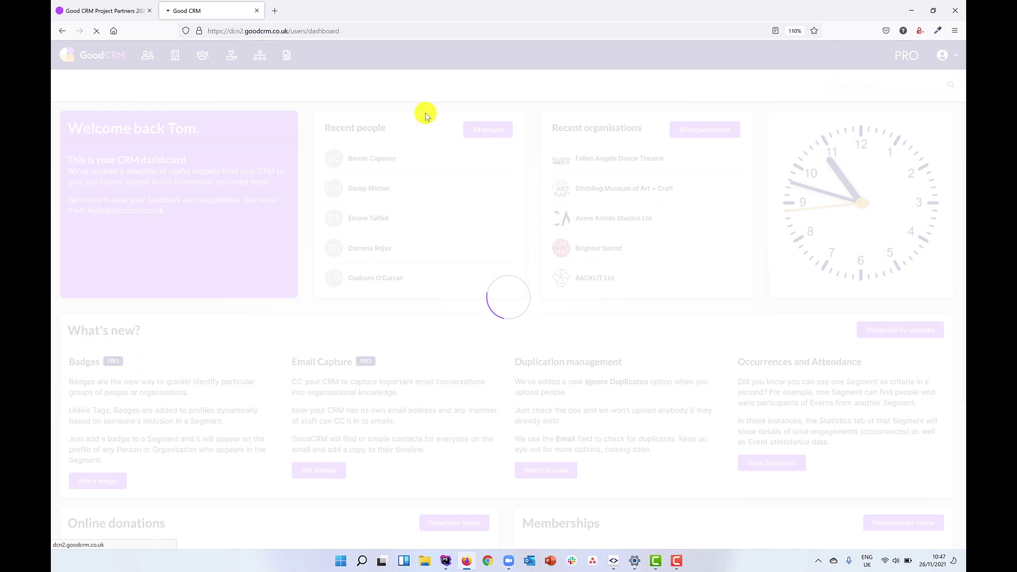
left_click(257, 270)
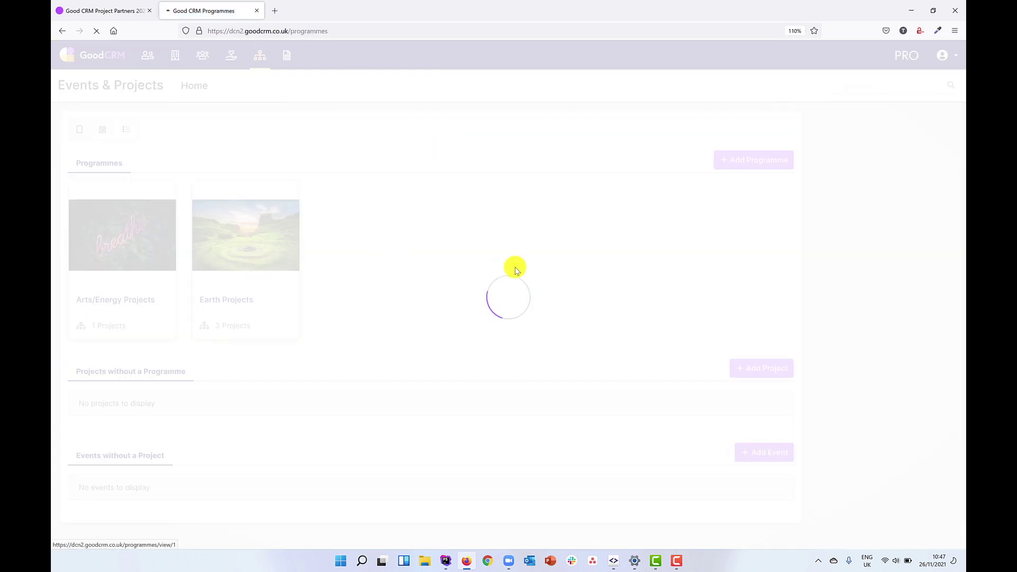
left_click(537, 381)
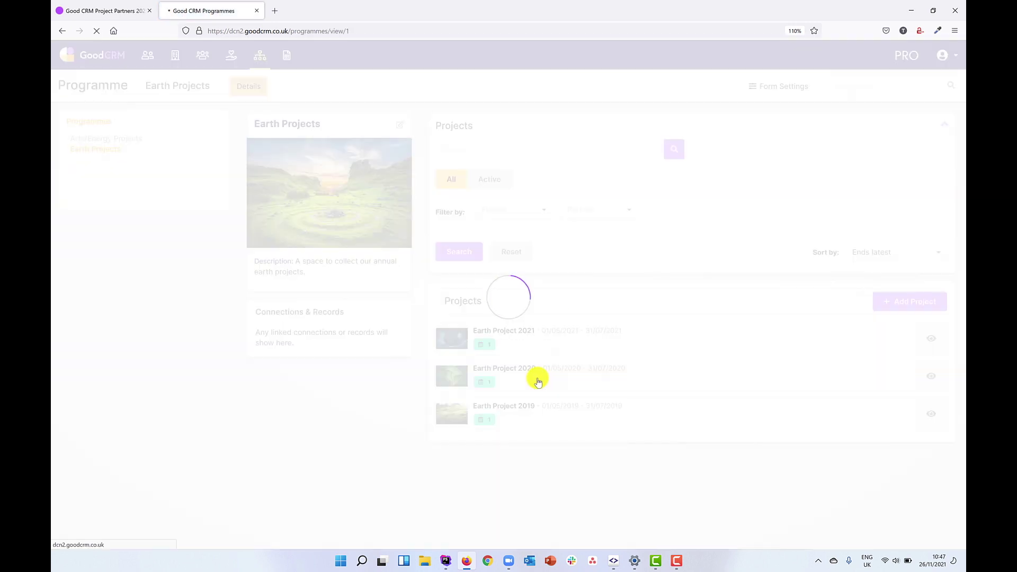
scroll(394, 302, "down", 1)
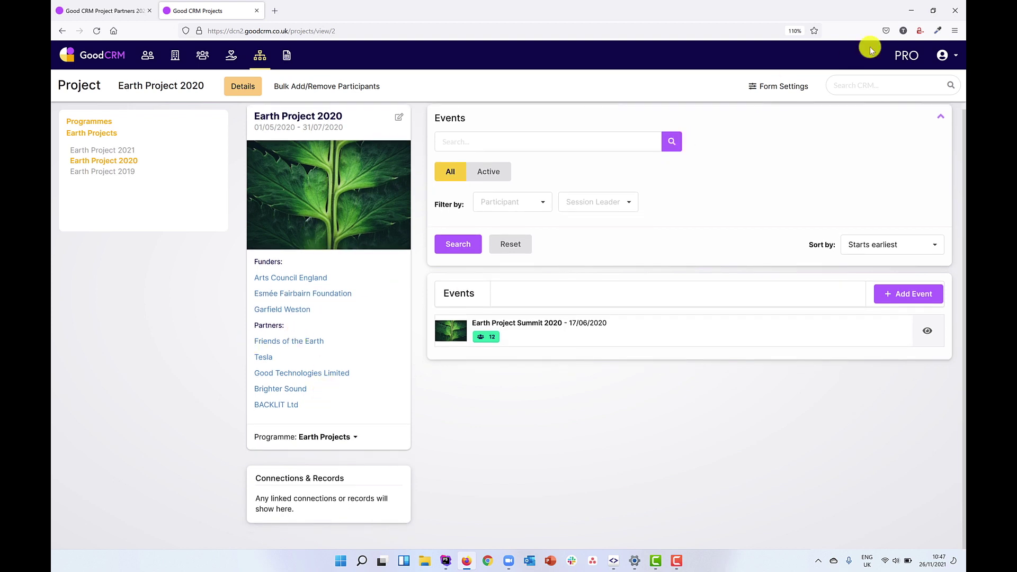
View the results of the Green Partners 2021 segment and open Tesla's organisation profile from them to see its badges.
left_click(943, 55)
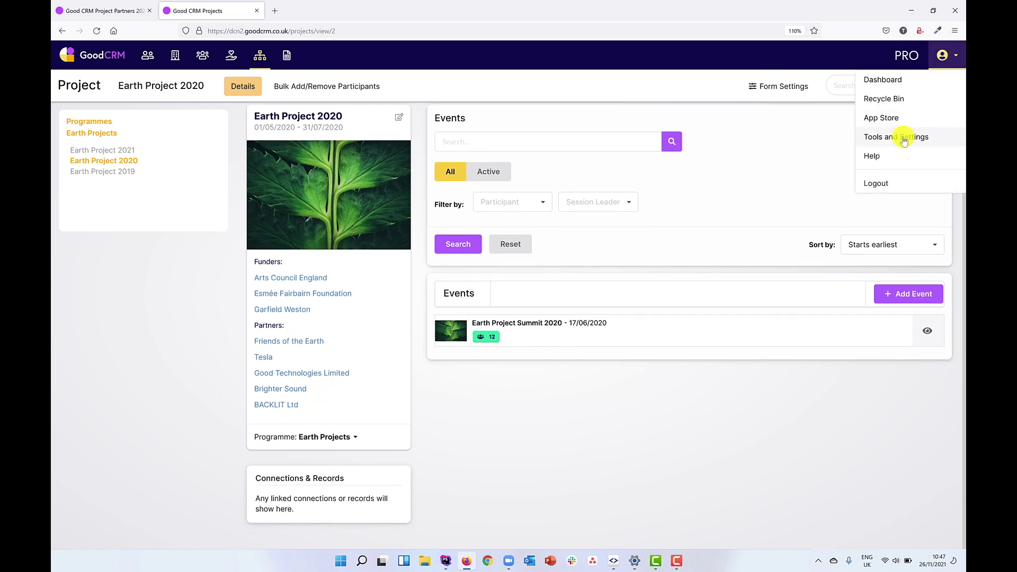
left_click(904, 137)
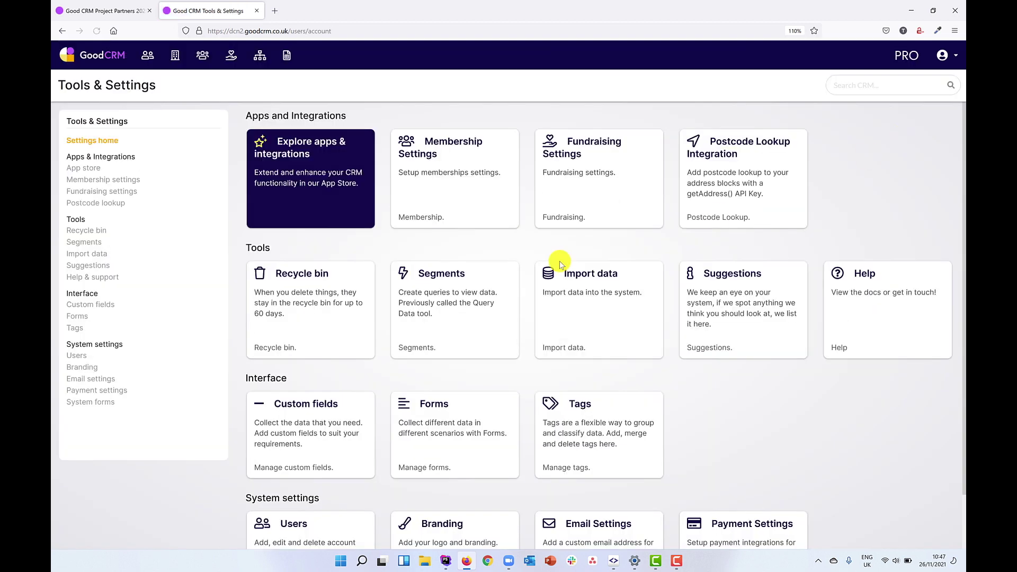
left_click(465, 295)
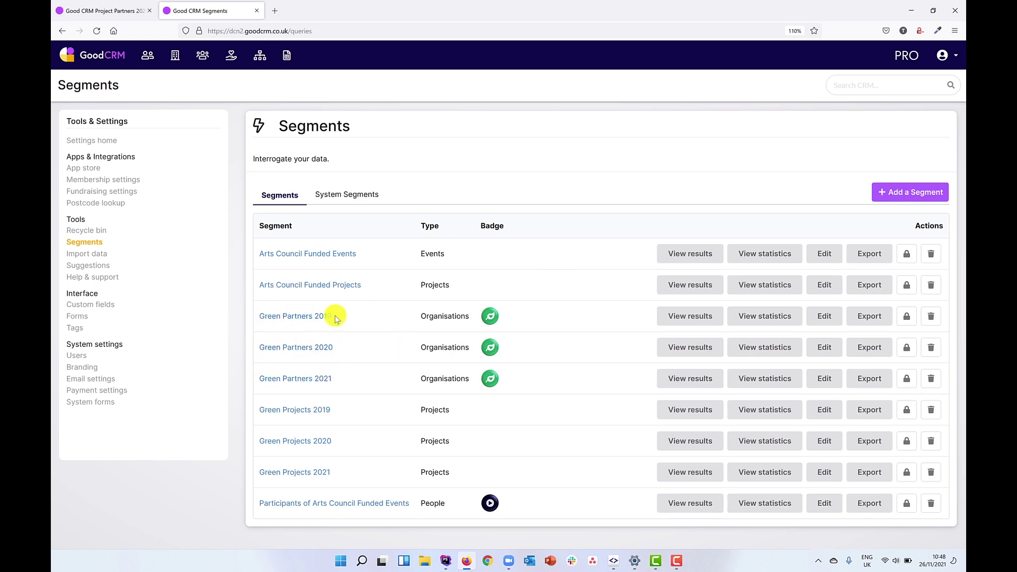
left_click(294, 384)
scroll(449, 362, "down", 1)
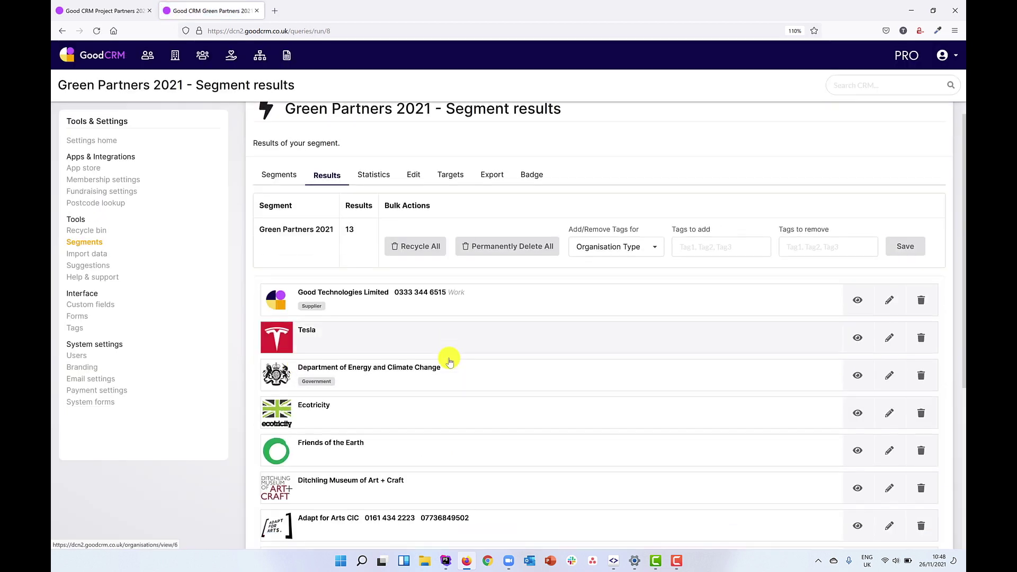
scroll(449, 362, "down", 1)
left_click(313, 282)
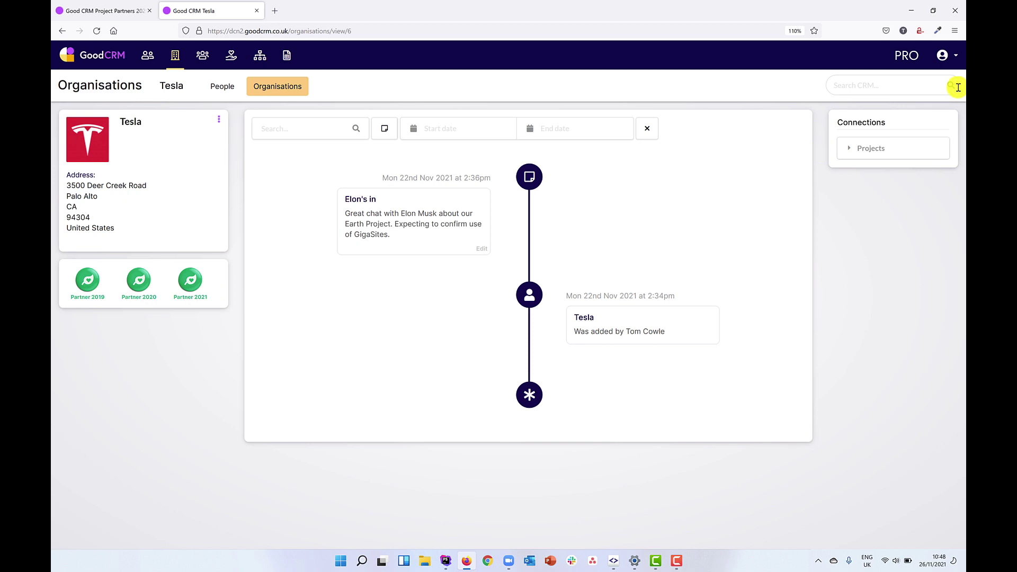
Go back to the segments and view the badge settings and results of Green Partners 2019.
left_click(947, 55)
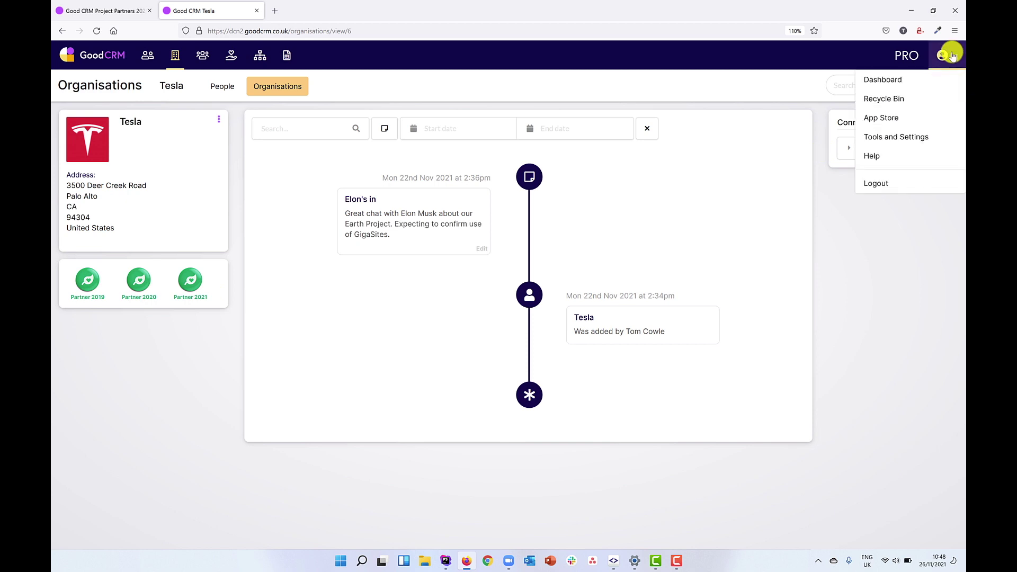
left_click(897, 137)
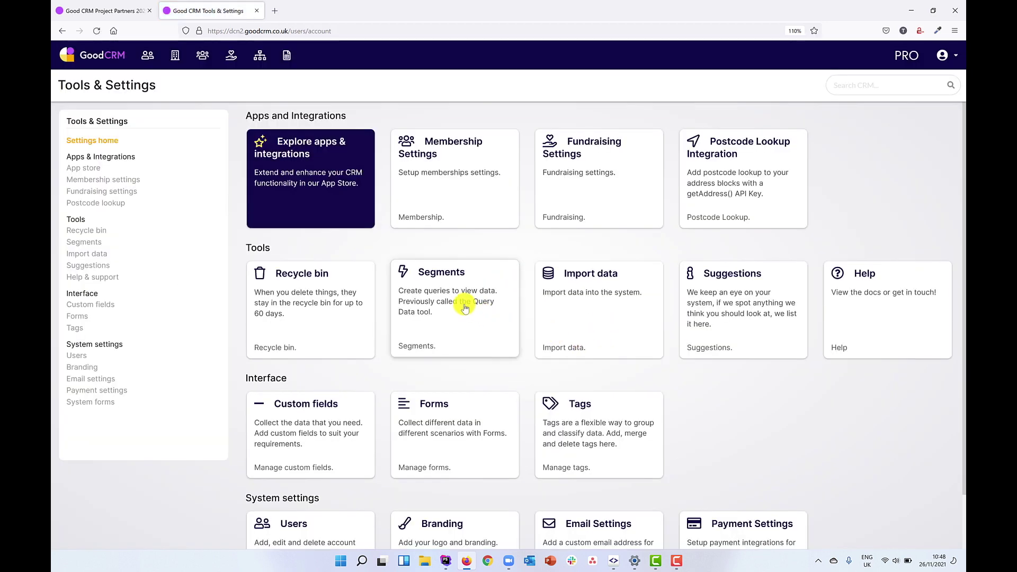
left_click(465, 301)
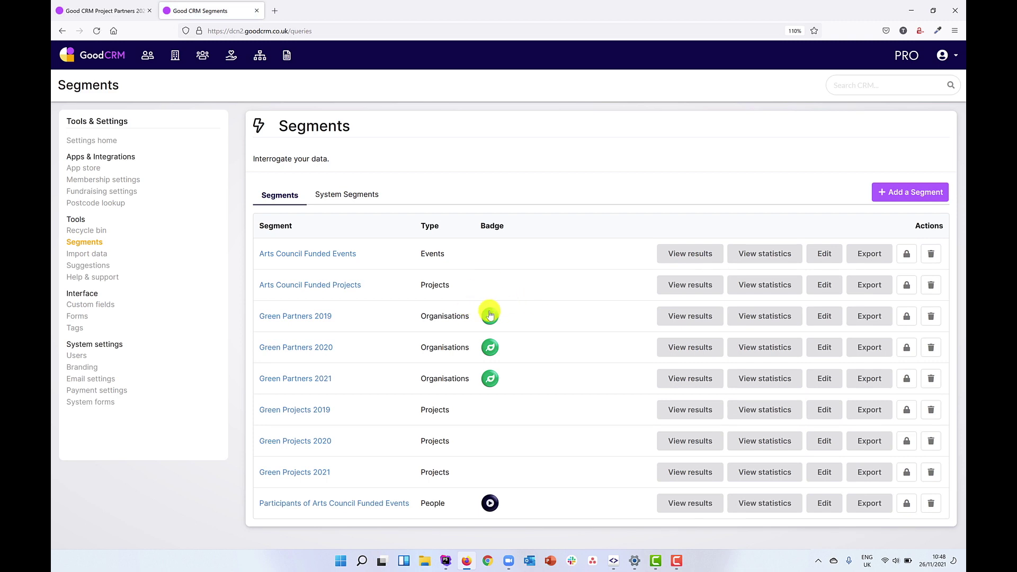
left_click(490, 321)
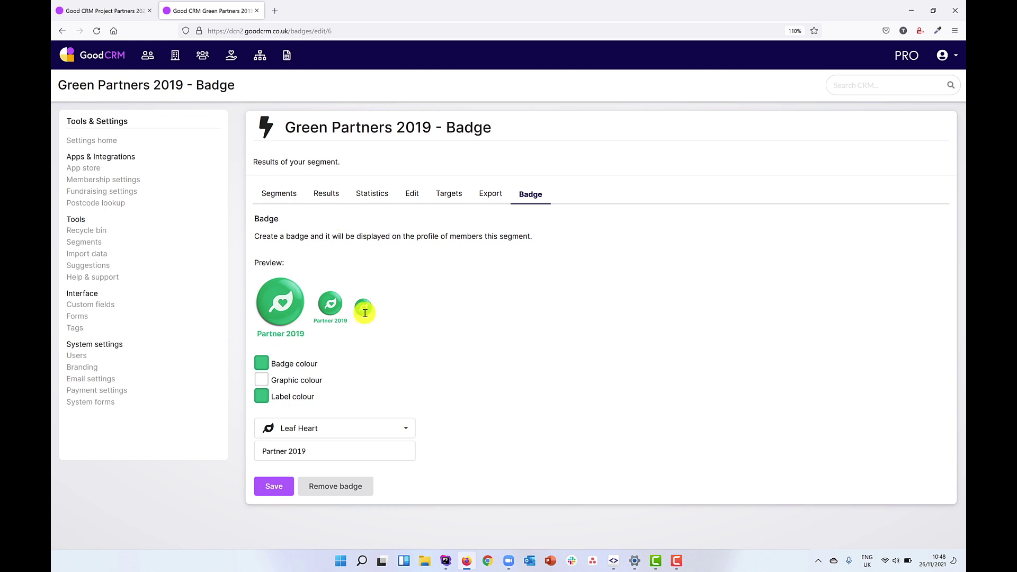
left_click(323, 194)
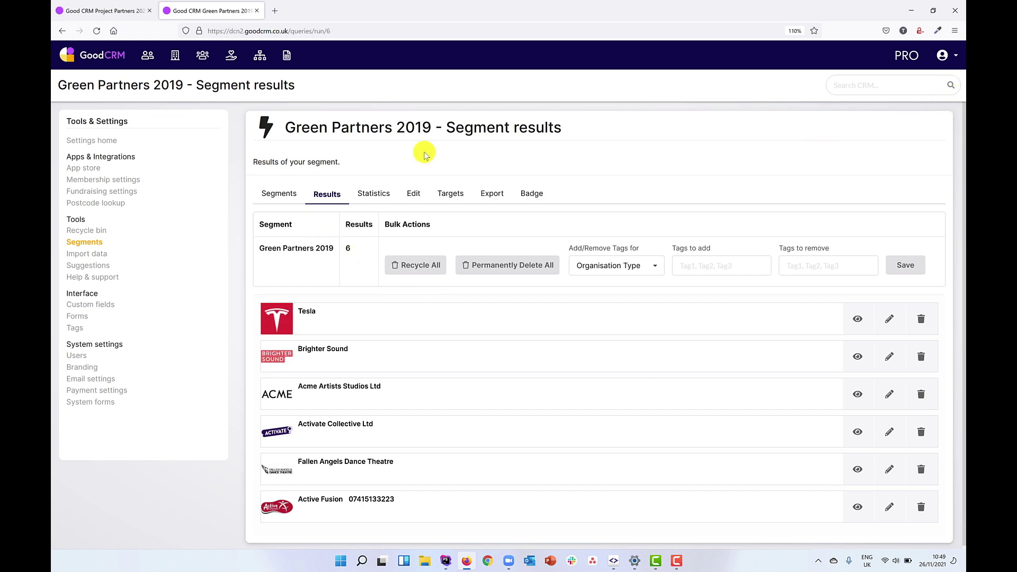
View the results of the Participants of Arts Council Funded Events segment and look through the listed people.
left_click(273, 193)
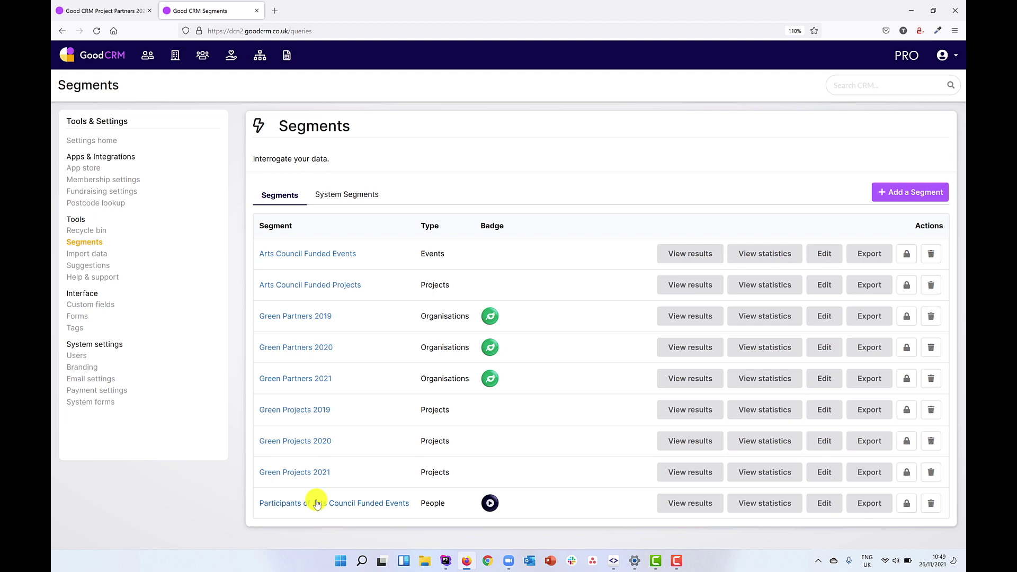
left_click(696, 507)
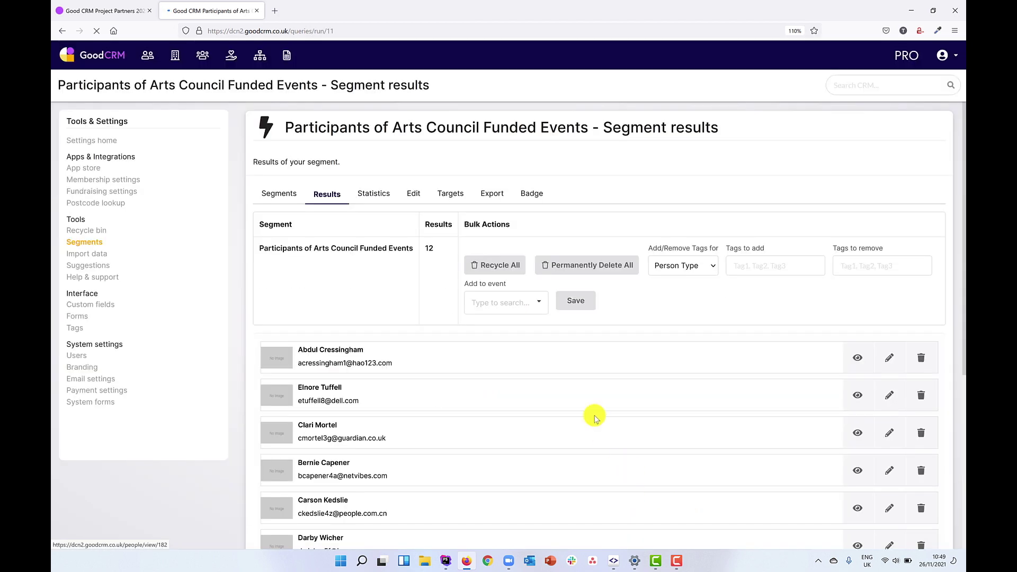
scroll(593, 417, "down", 4)
scroll(594, 418, "up", 4)
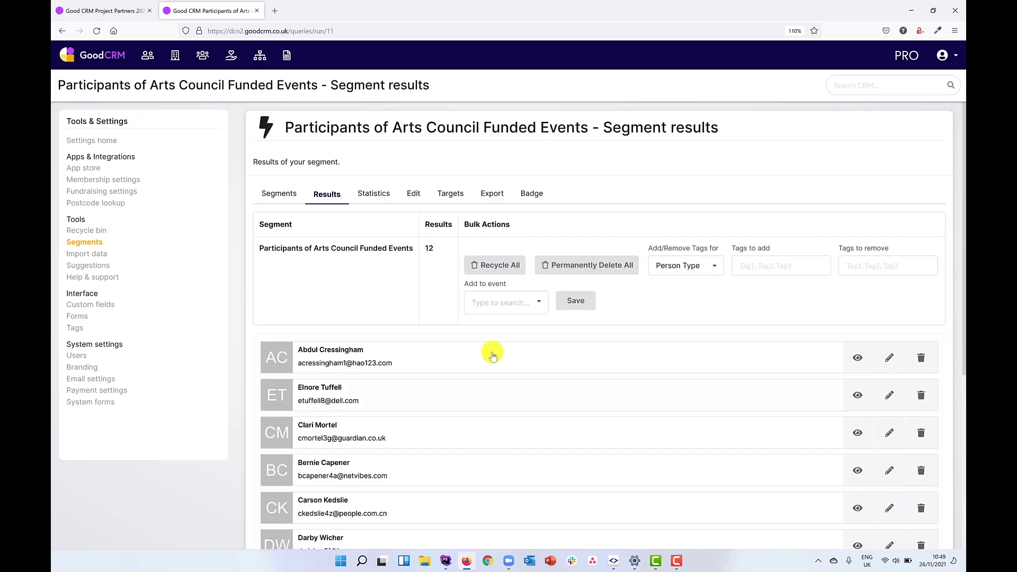
Review the segment's statistics and its event participants' attendance, and return to the CRM dashboard.
left_click(372, 197)
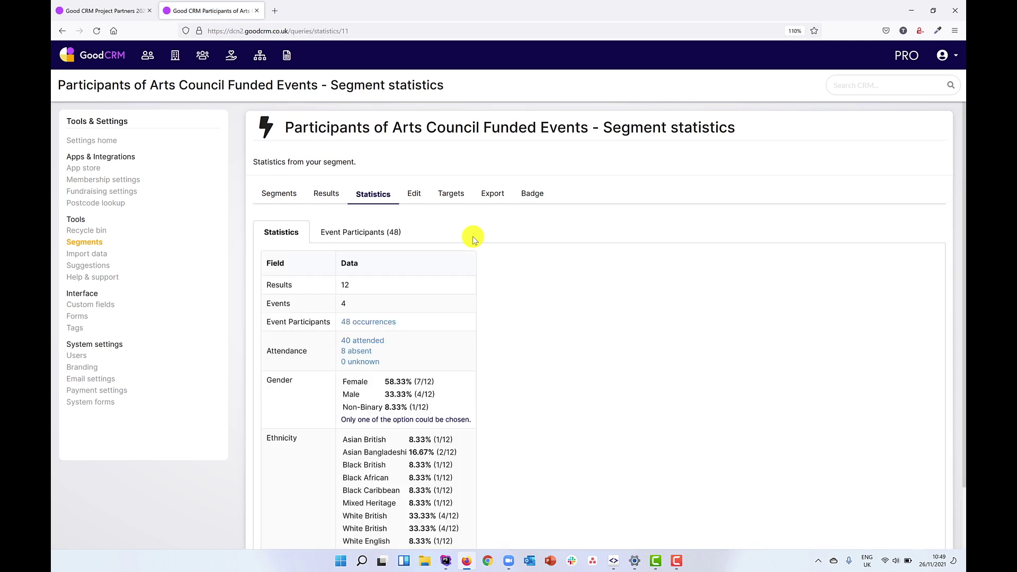
scroll(536, 356, "down", 2)
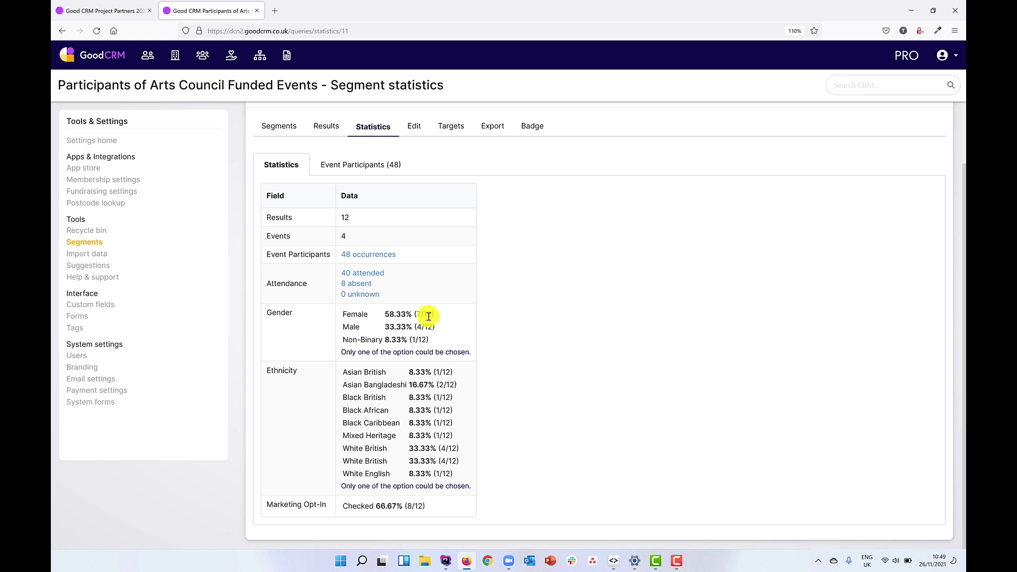
left_click(357, 261)
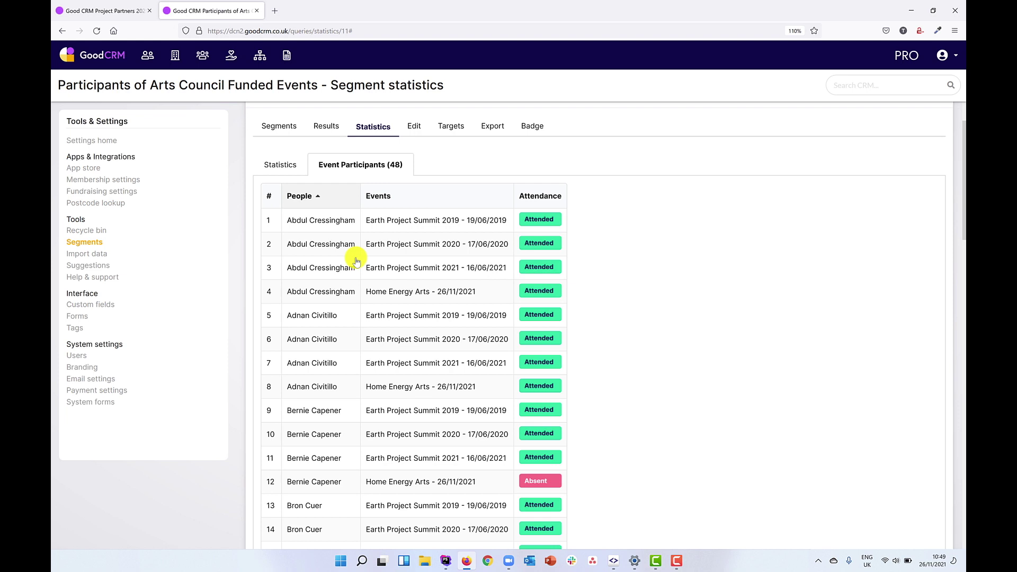
scroll(425, 224, "down", 3)
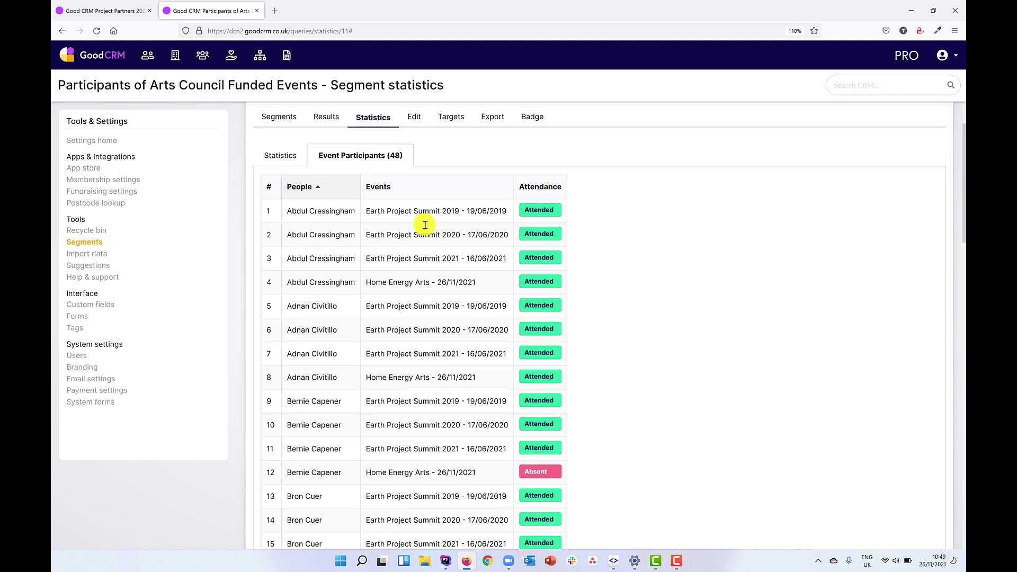
scroll(425, 224, "up", 4)
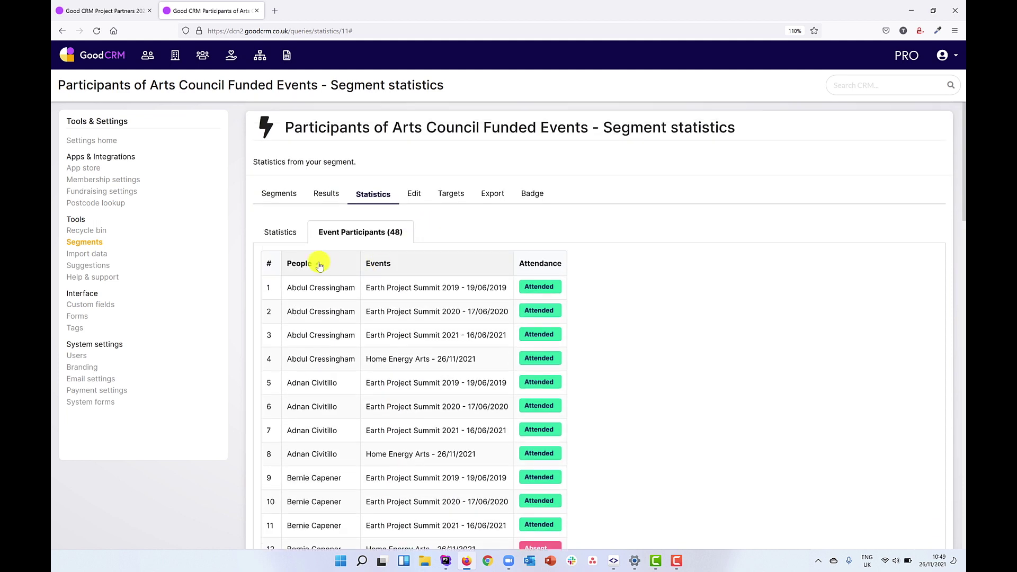
left_click(281, 233)
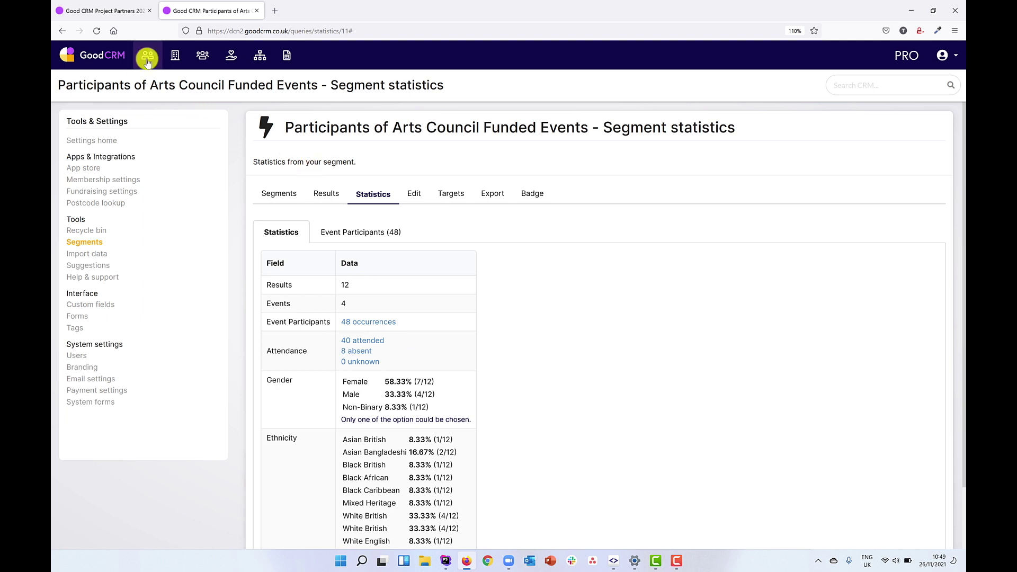
left_click(116, 59)
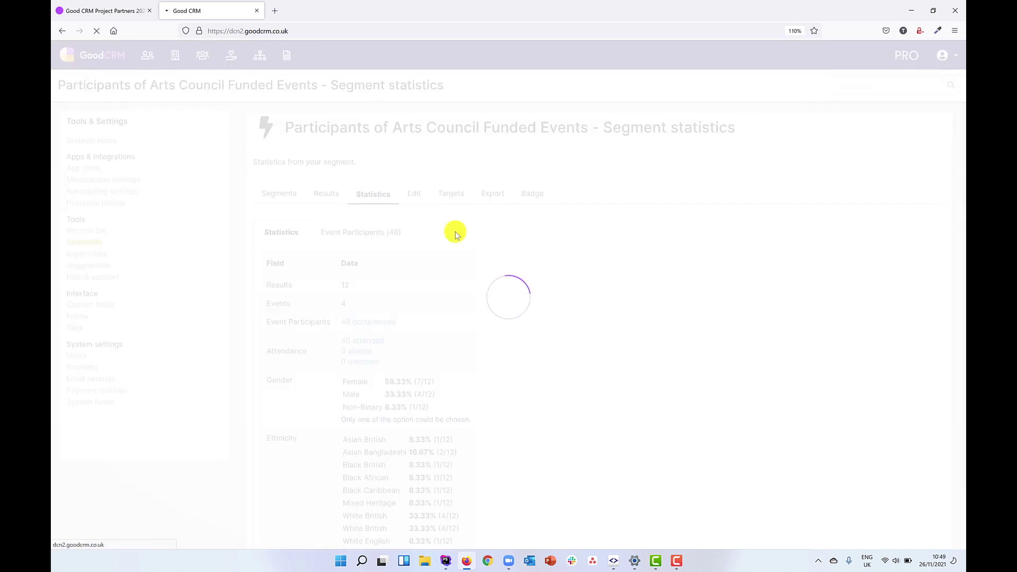